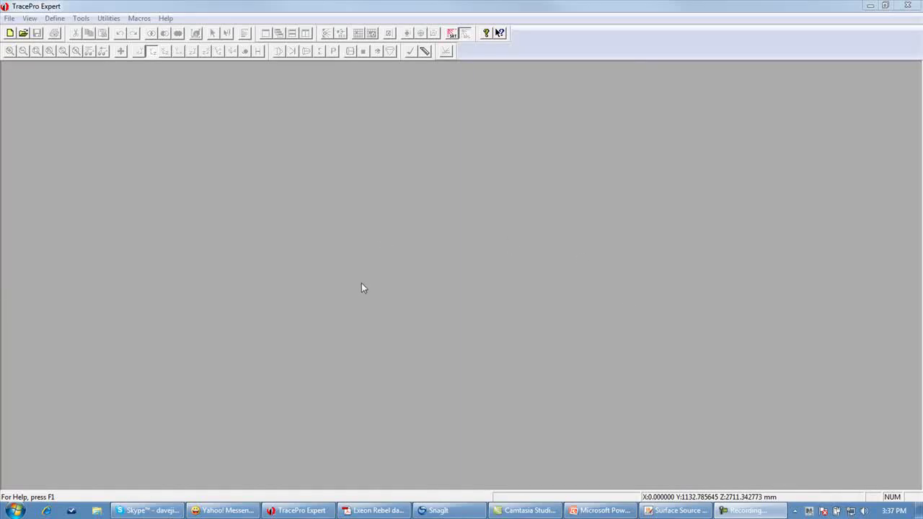
# Switch to the Luxeon Rebel datasheet in Adobe Reader and look through the Neutral-White spectrum chart on page 13 and the pages beyond.
pyautogui.click(378, 509)
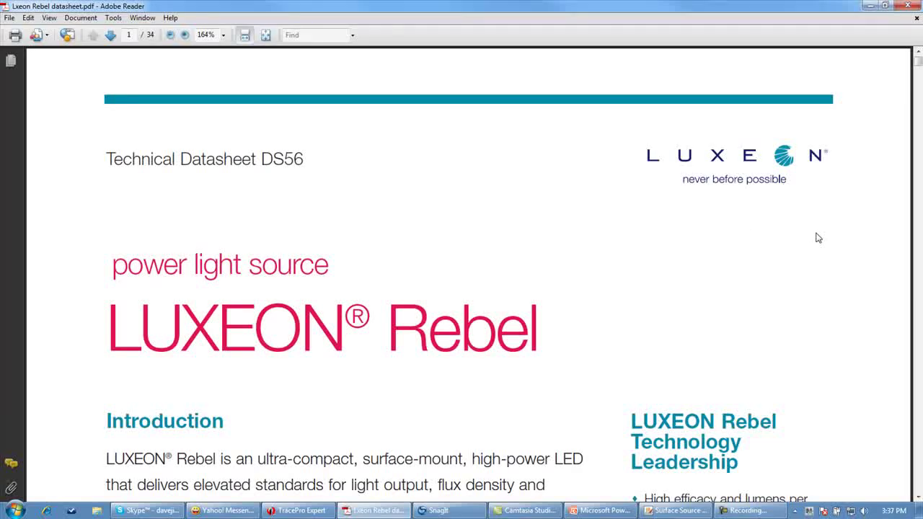
pyautogui.moveTo(918, 63); pyautogui.dragTo(919, 215)
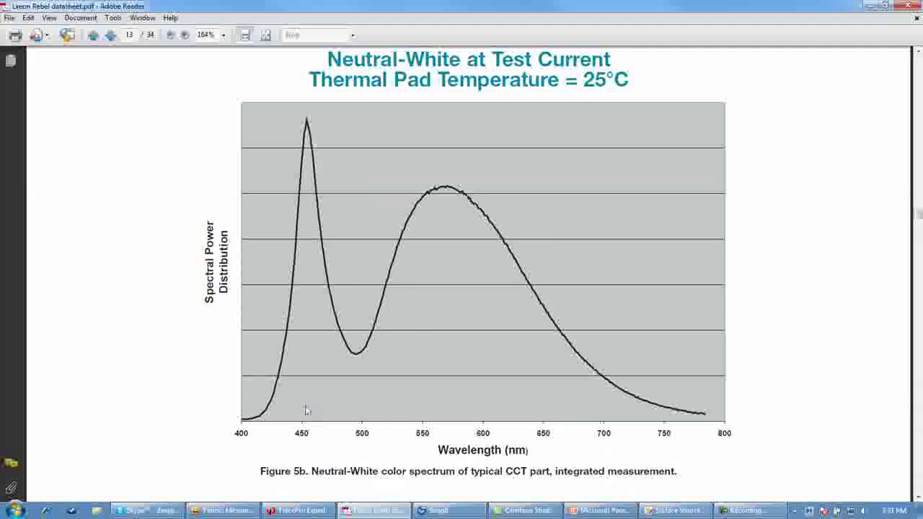
pyautogui.moveTo(918, 218); pyautogui.dragTo(918, 310)
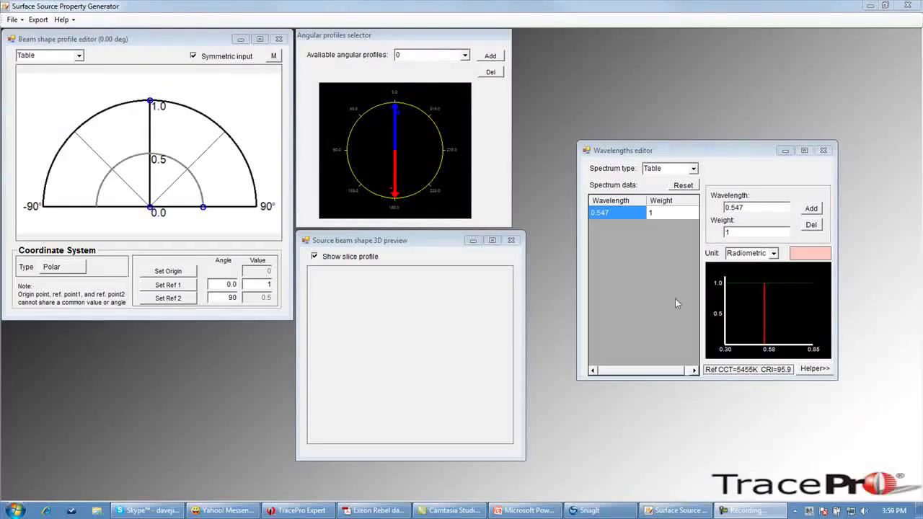
# In Surface Source Property Generator, reposition the Wavelengths editor and expand its spectrum input helper.
pyautogui.moveTo(728, 153); pyautogui.dragTo(435, 127)
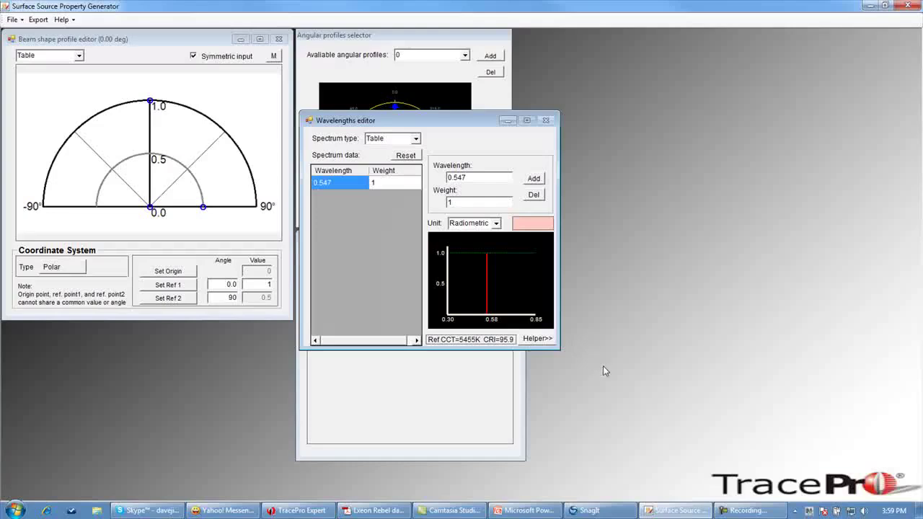
pyautogui.click(537, 339)
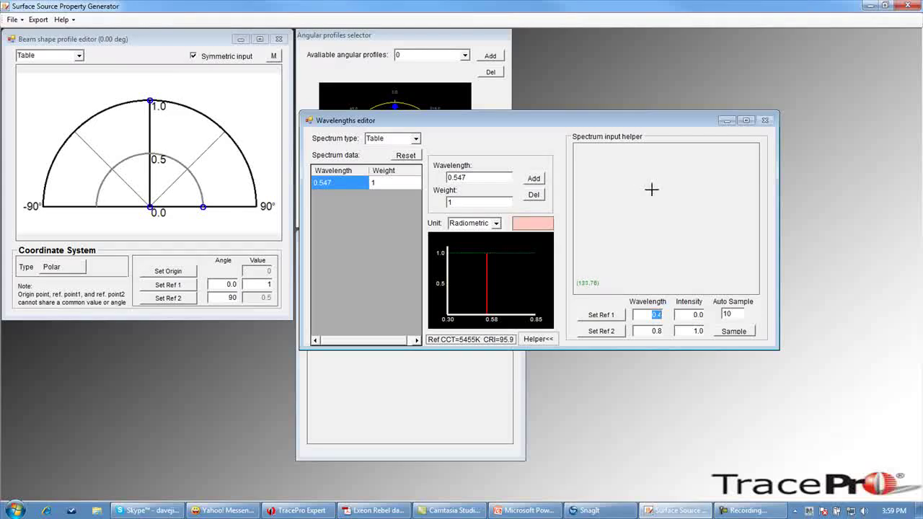
# Switch to the datasheet in Adobe Reader, capture the Neutral-White spectrum chart with SnagIt, and return to Surface Source Property Generator.
pyautogui.click(360, 511)
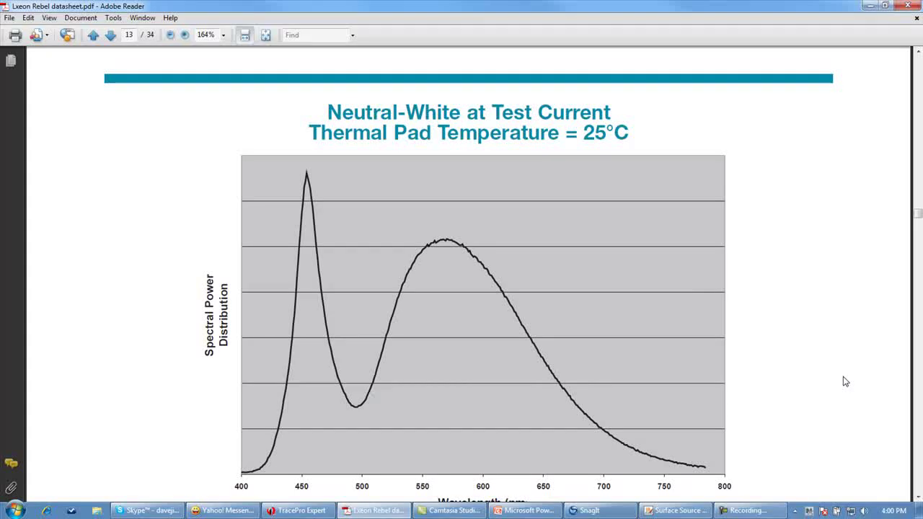
pyautogui.press('Print')
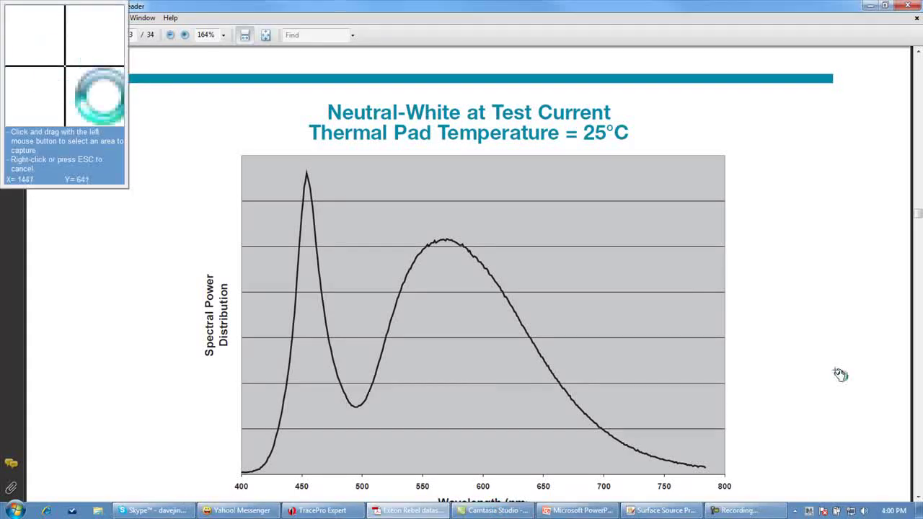
pyautogui.moveTo(186, 94); pyautogui.dragTo(747, 496)
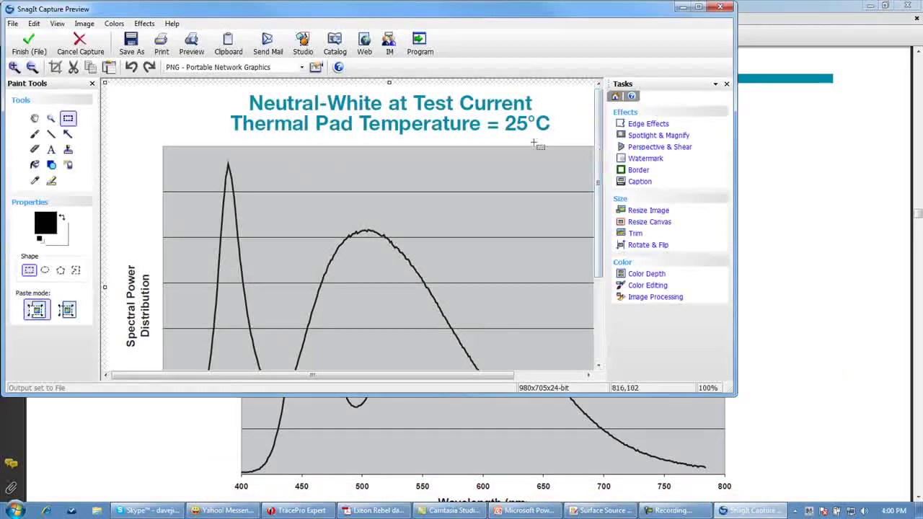
pyautogui.click(681, 9)
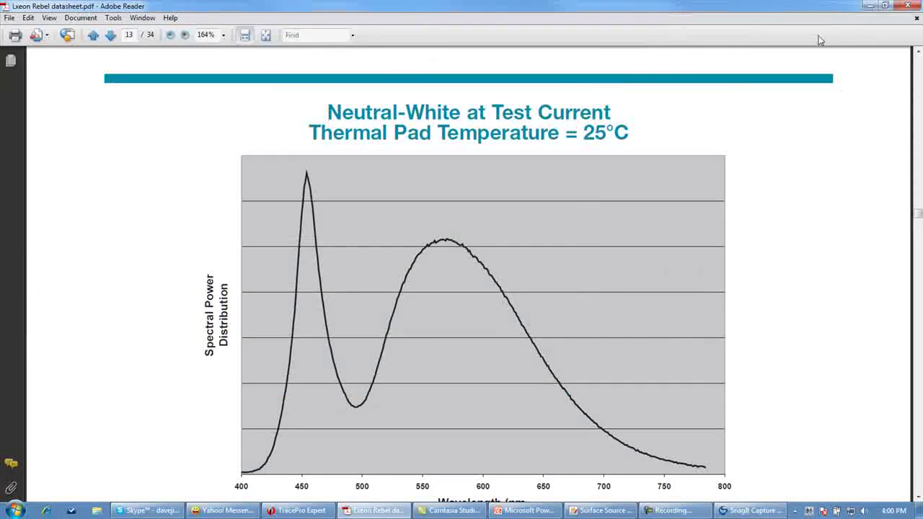
pyautogui.click(870, 7)
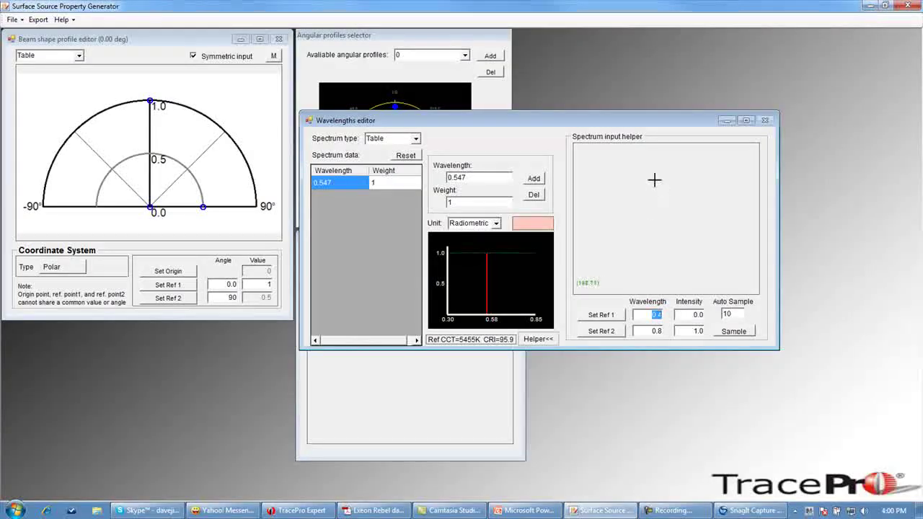
# Paste the captured chart into the spectrum input helper, and move and enlarge the Wavelengths editor to show it bigger.
pyautogui.rightClick(630, 199)
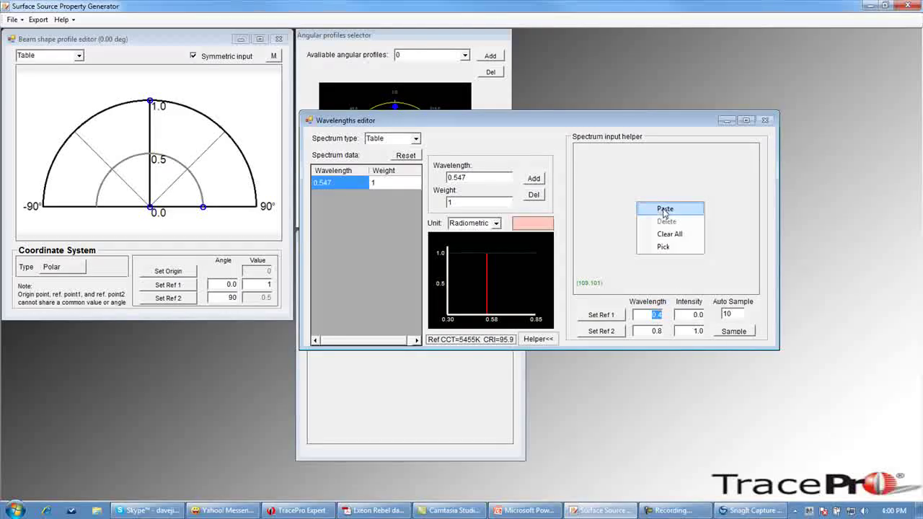
pyautogui.click(664, 209)
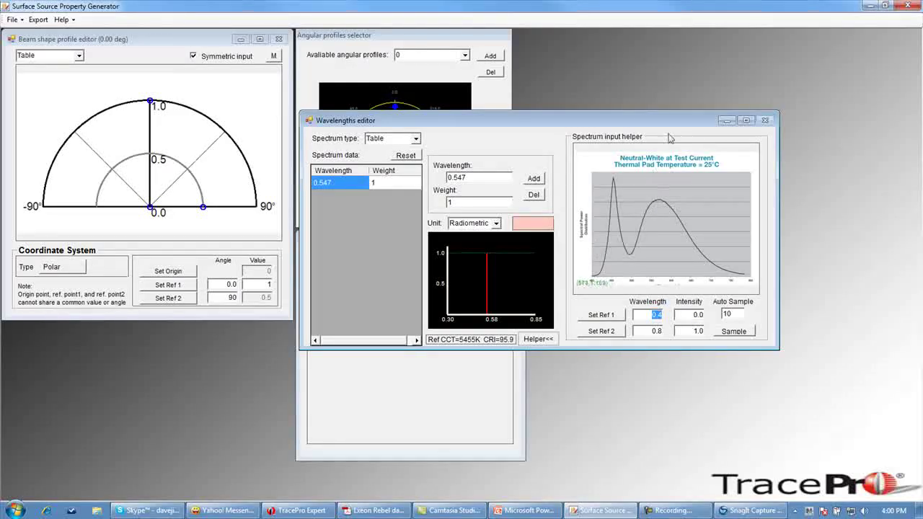
pyautogui.moveTo(645, 123); pyautogui.dragTo(500, 87)
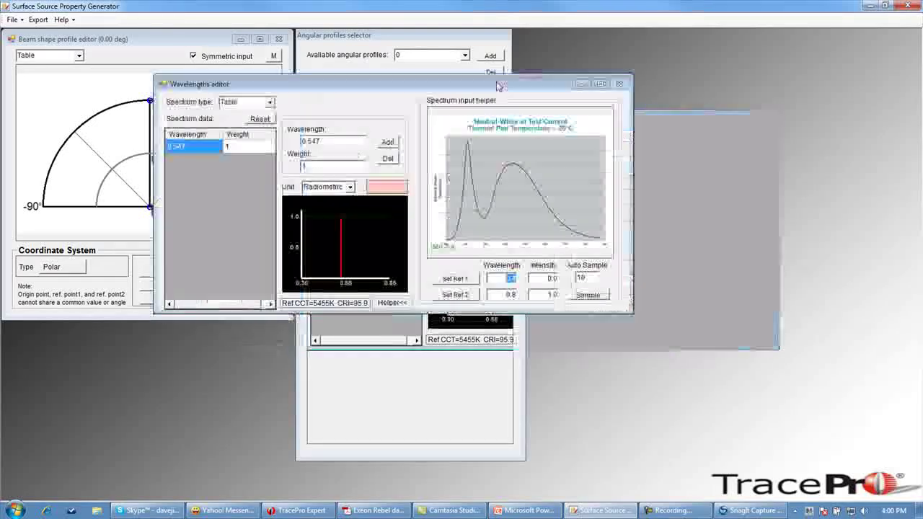
pyautogui.moveTo(629, 315); pyautogui.dragTo(795, 445)
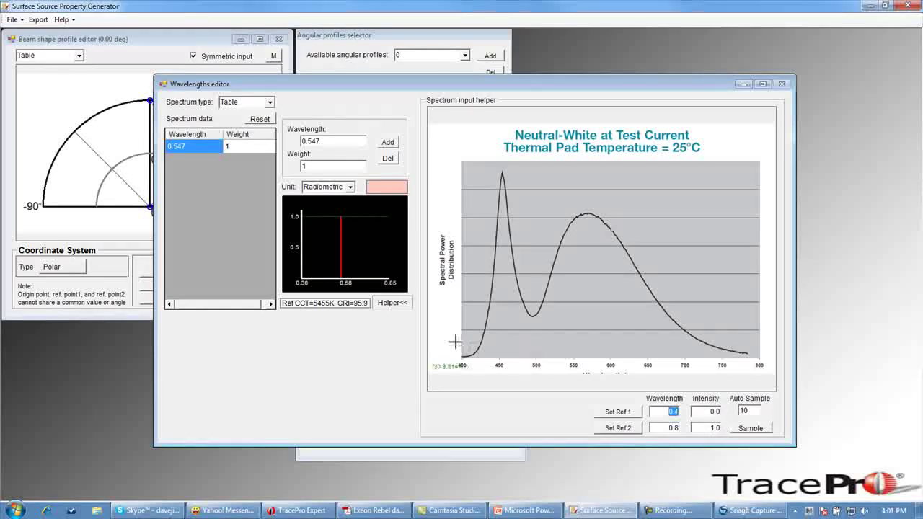
# Calibrate the chart with reference 1 at the plot's origin (0.4, 0.0) and reference 2 at its upper-right corner (0.8, 1.0).
pyautogui.click(618, 413)
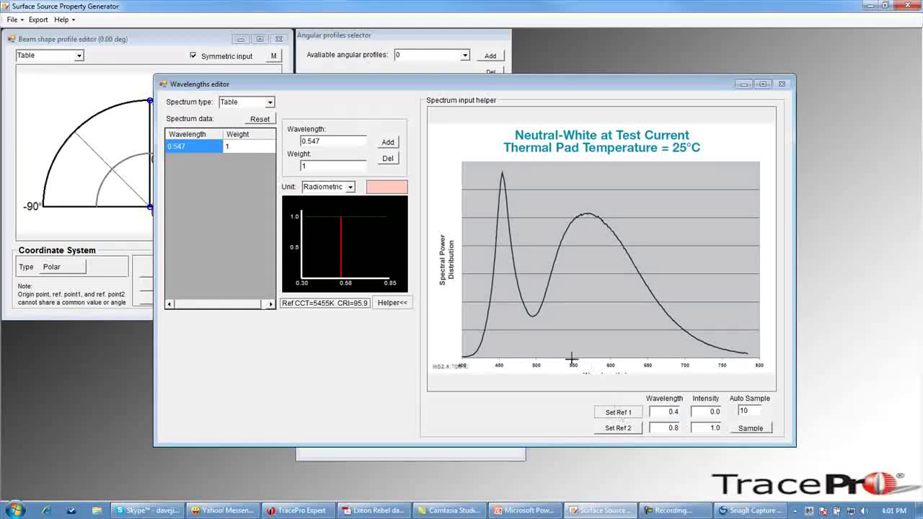
pyautogui.click(460, 357)
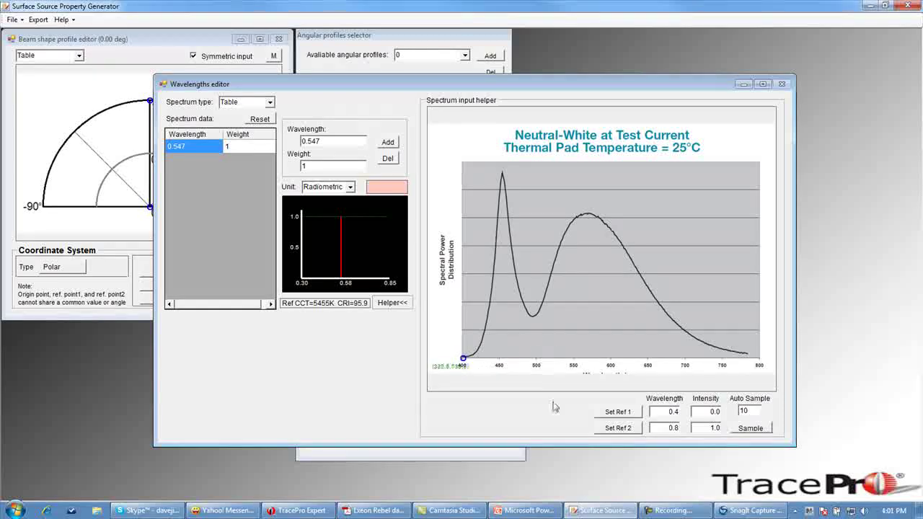
pyautogui.click(616, 430)
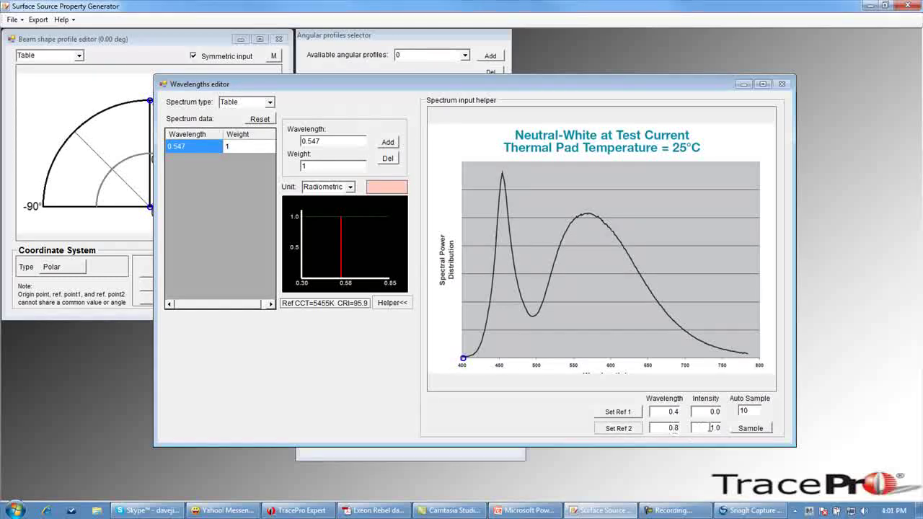
pyautogui.click(759, 162)
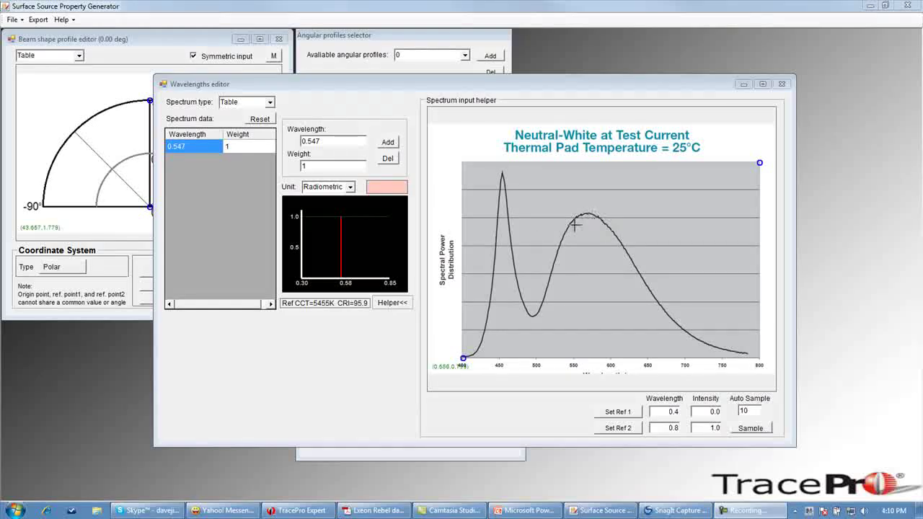
# Trace the Neutral-White spectrum curve with points at both peaks, the valley, the slopes and the tail until the fitted line follows it.
pyautogui.click(488, 315)
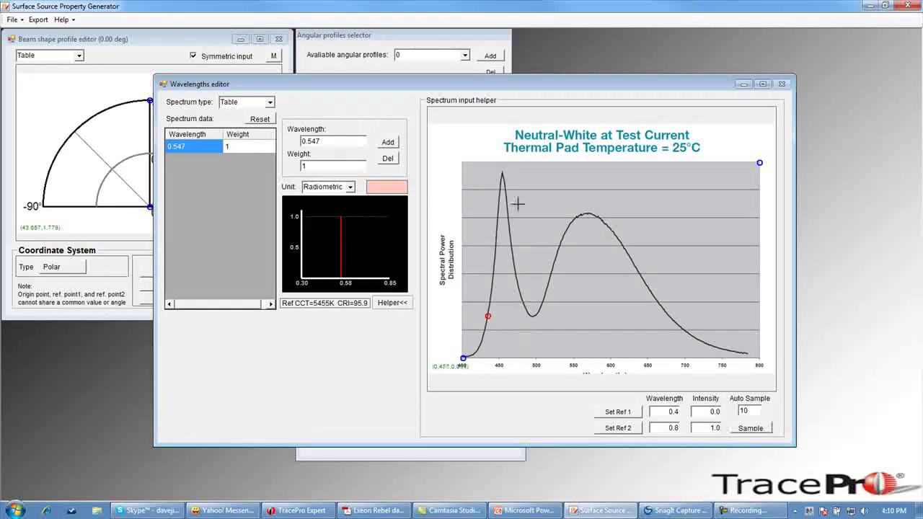
pyautogui.click(501, 170)
pyautogui.click(533, 314)
pyautogui.click(587, 214)
pyautogui.click(652, 295)
pyautogui.click(744, 353)
pyautogui.click(690, 333)
pyautogui.click(632, 261)
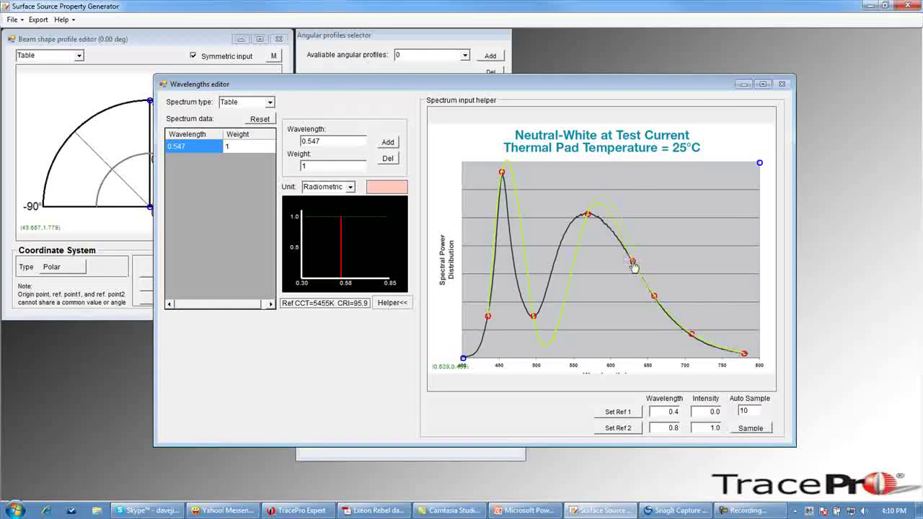
pyautogui.click(567, 232)
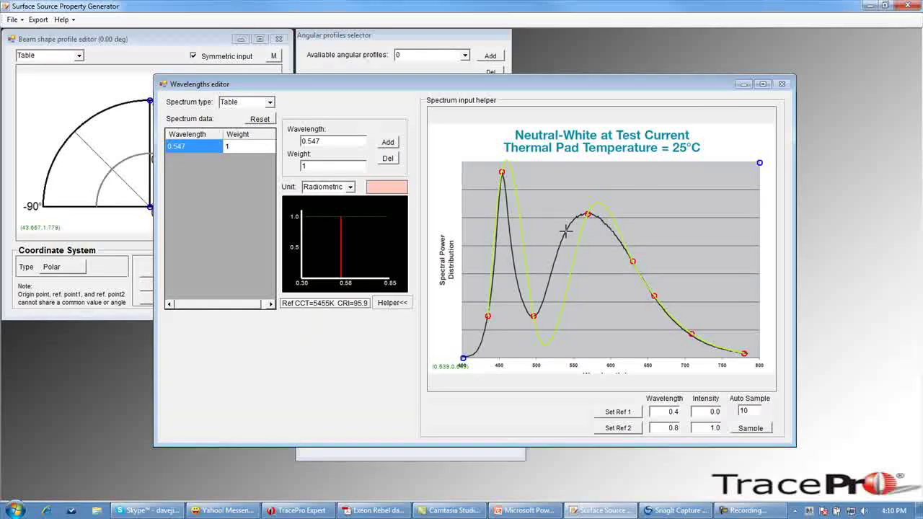
pyautogui.click(612, 230)
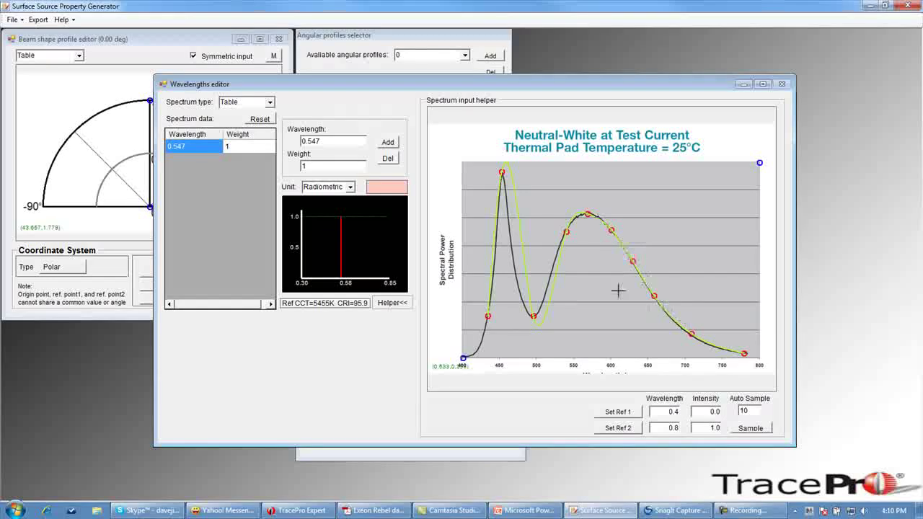
pyautogui.click(553, 266)
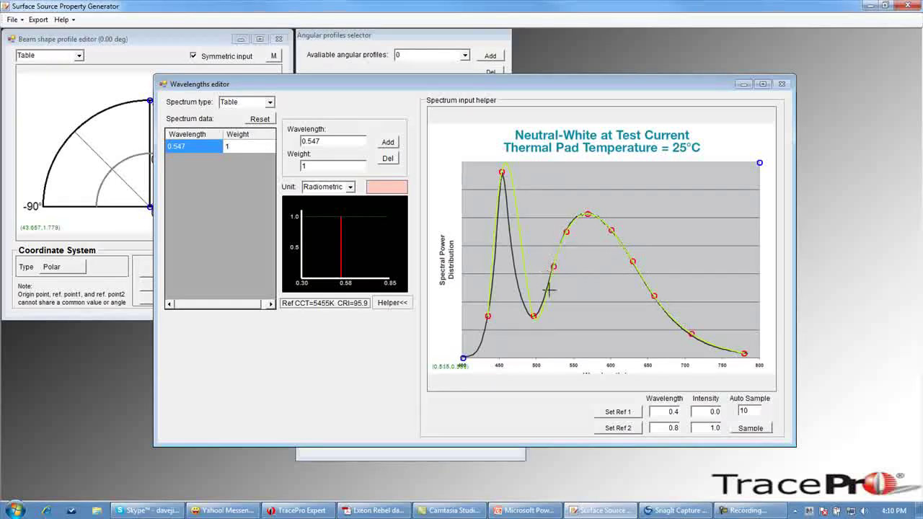
pyautogui.click(545, 299)
pyautogui.click(523, 300)
pyautogui.click(511, 234)
pyautogui.click(496, 234)
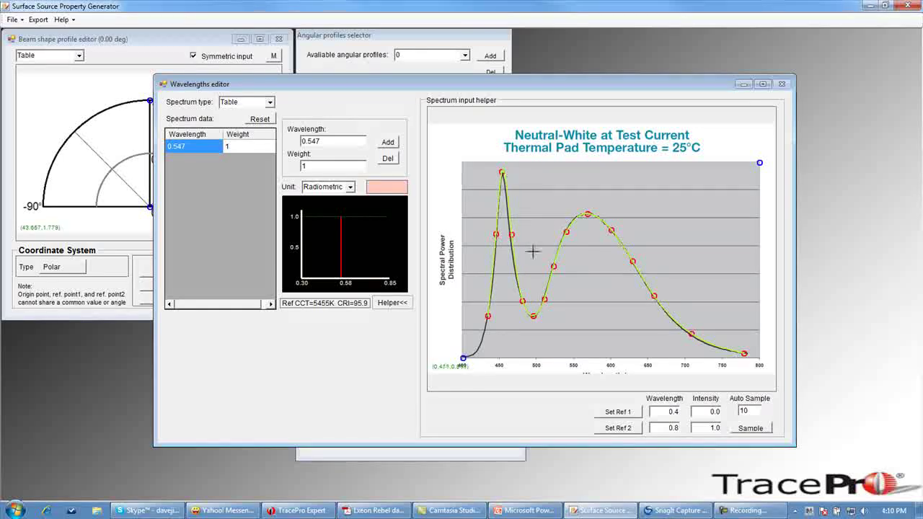
pyautogui.click(479, 349)
pyautogui.click(471, 355)
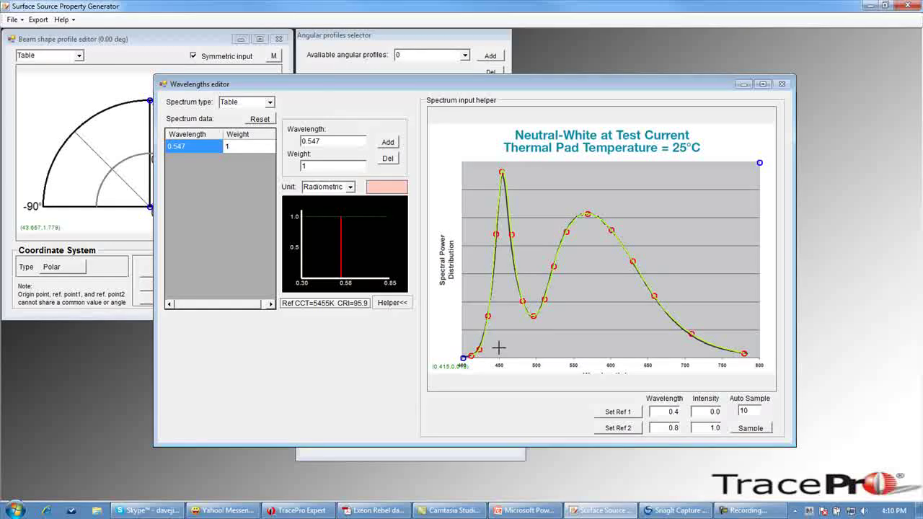
pyautogui.click(514, 259)
pyautogui.click(508, 207)
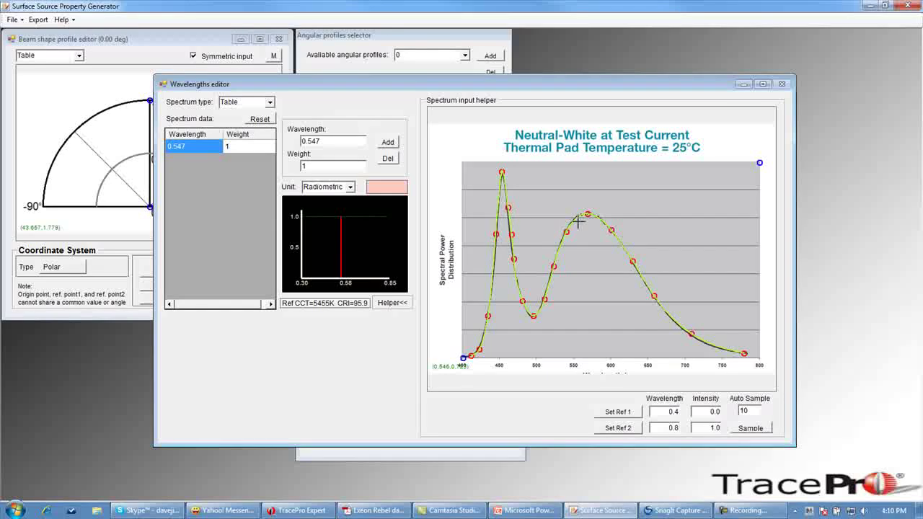
pyautogui.click(707, 345)
pyautogui.click(670, 320)
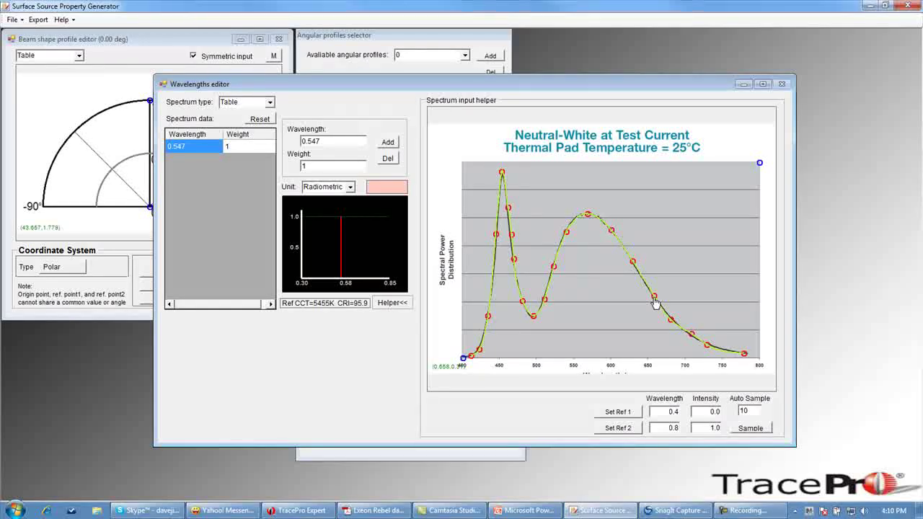
# Nudge the curve point near 660 nm onto the line, and delete and re-place the point near 630 nm.
pyautogui.moveTo(654, 298); pyautogui.dragTo(653, 298)
pyautogui.rightClick(635, 267)
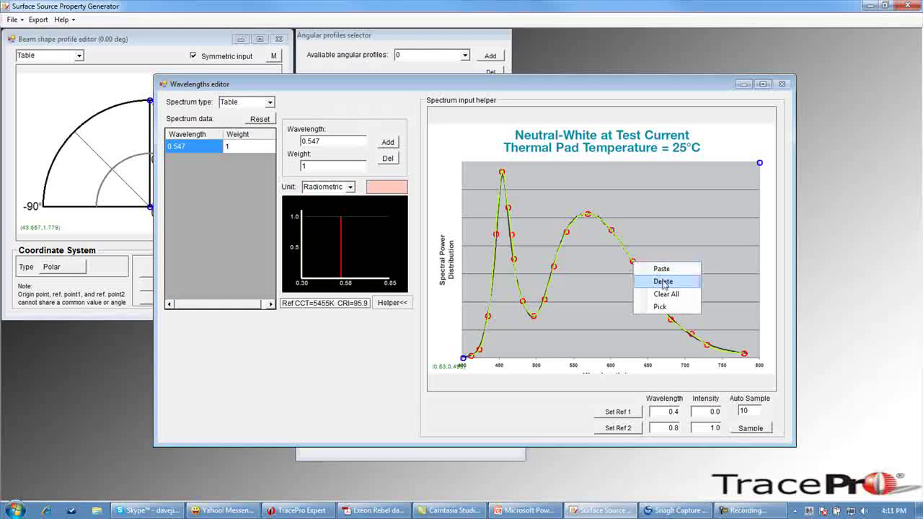
pyautogui.click(662, 281)
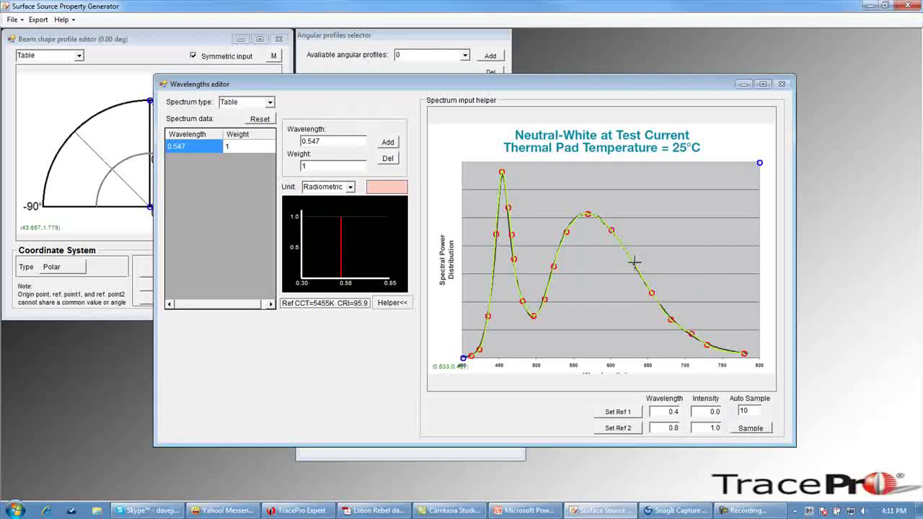
pyautogui.click(633, 263)
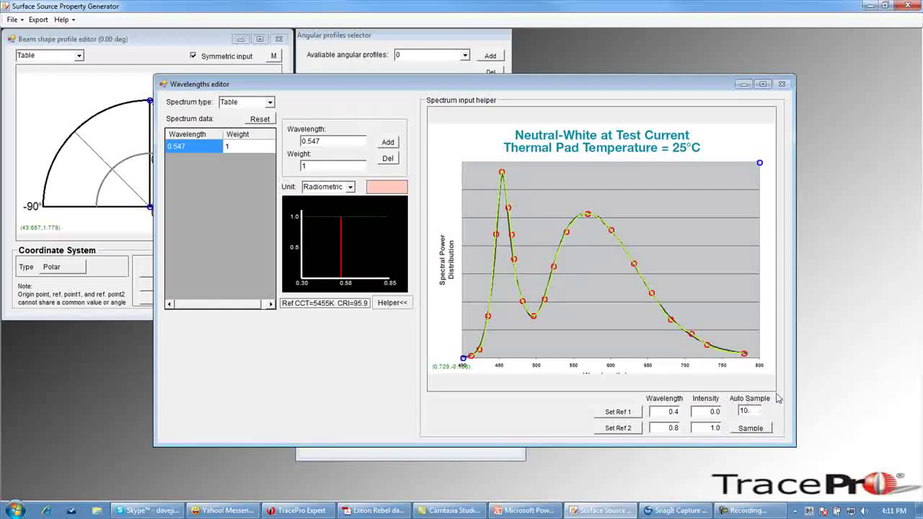
# Sample the traced curve into the spectrum table with 10 auto samples, and resample it with 50.
pyautogui.click(750, 429)
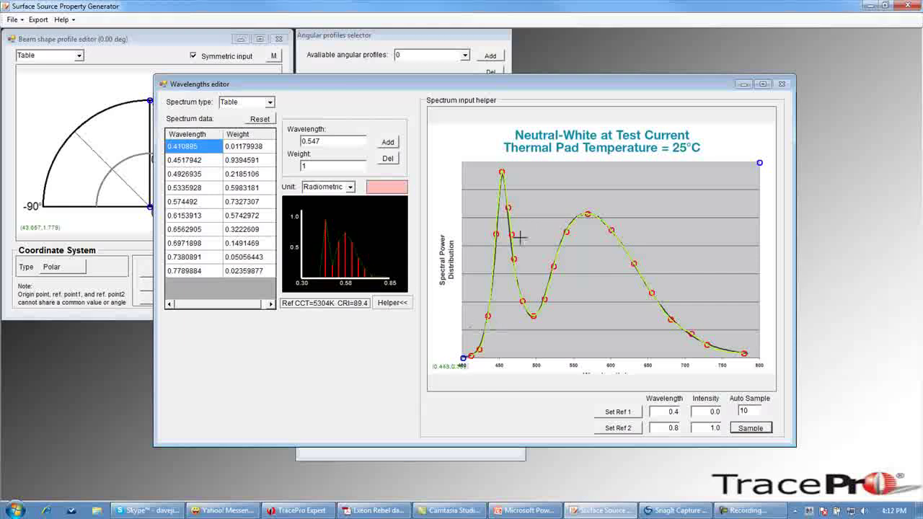
pyautogui.doubleClick(746, 411)
pyautogui.write('50')
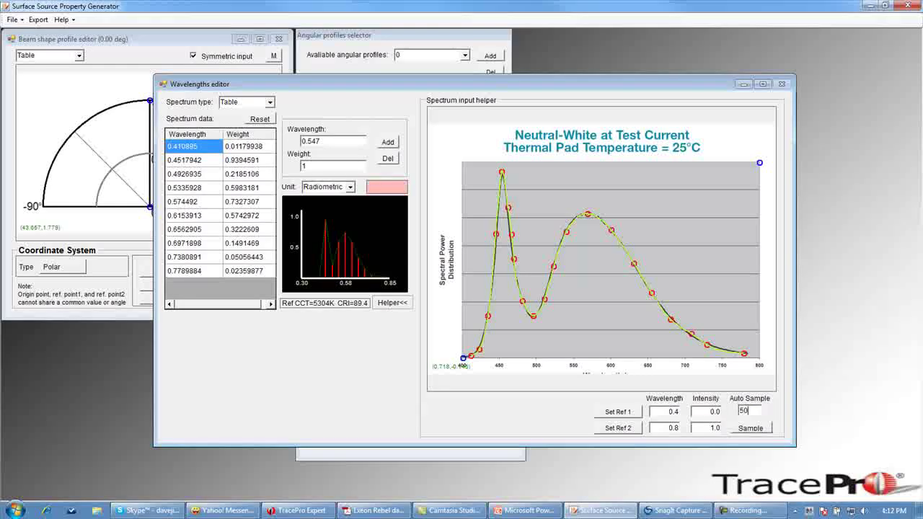
pyautogui.click(753, 433)
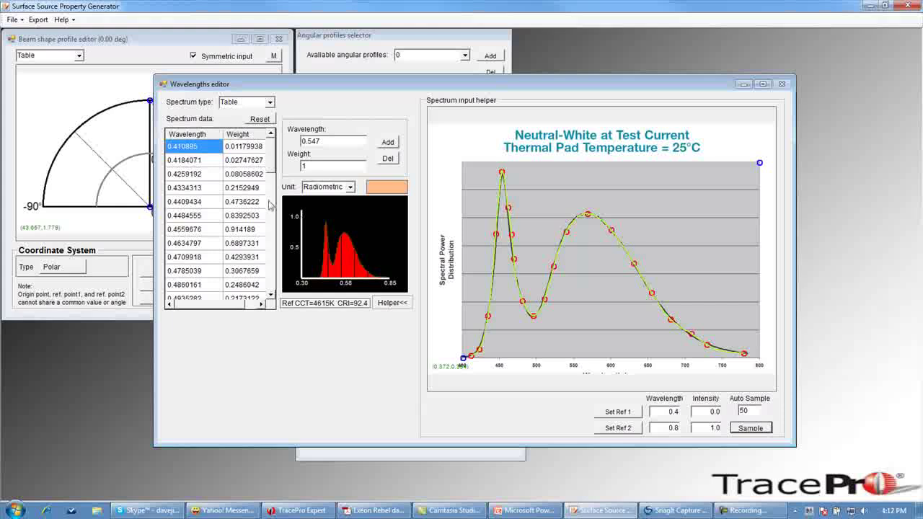
# Check the sampled wavelength table and choose Radiometric as the spectrum's unit.
pyautogui.moveTo(273, 153)
pyautogui.mouseDown()
pyautogui.moveTo(273, 289)
pyautogui.moveTo(280, 155)
pyautogui.mouseUp()
pyautogui.click(349, 188)
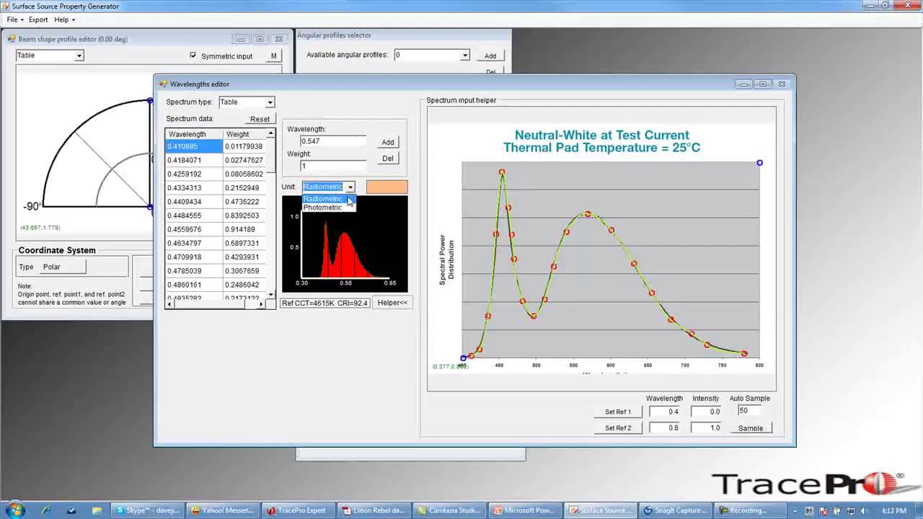
pyautogui.click(345, 200)
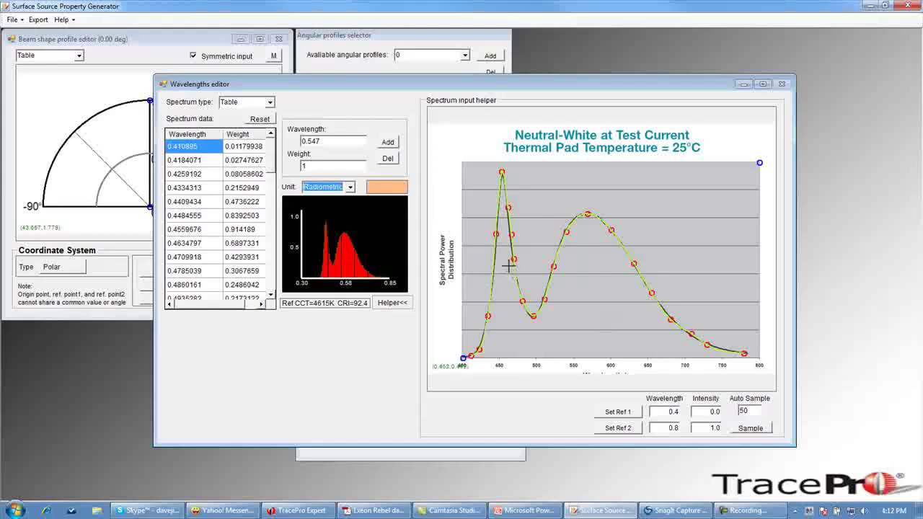
pyautogui.click(349, 186)
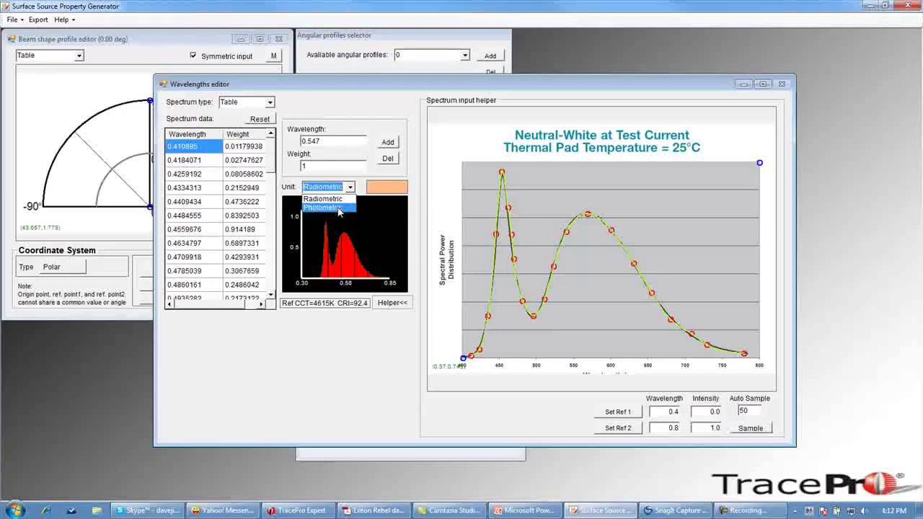
pyautogui.click(355, 189)
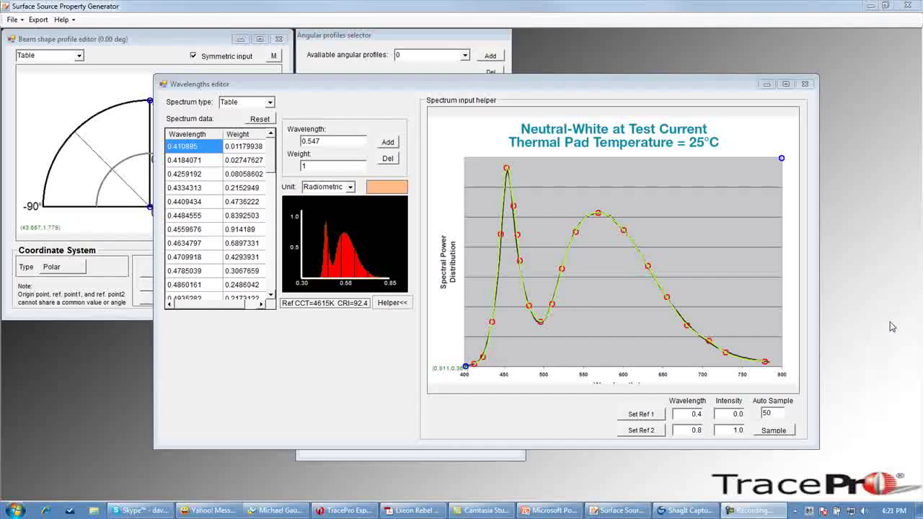
# Hide the spectrum input helper, move the Wavelengths editor aside and enlarge the Beam shape profile editor.
pyautogui.click(391, 303)
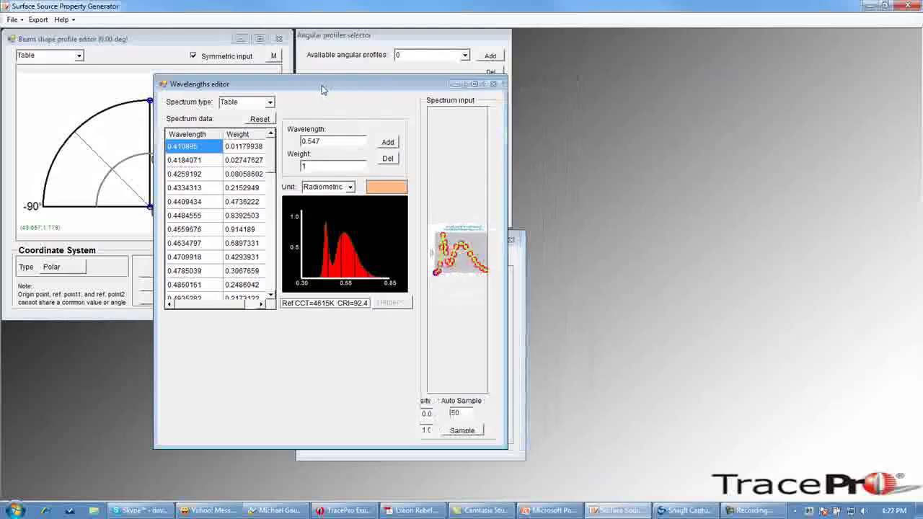
pyautogui.moveTo(322, 89); pyautogui.dragTo(771, 70)
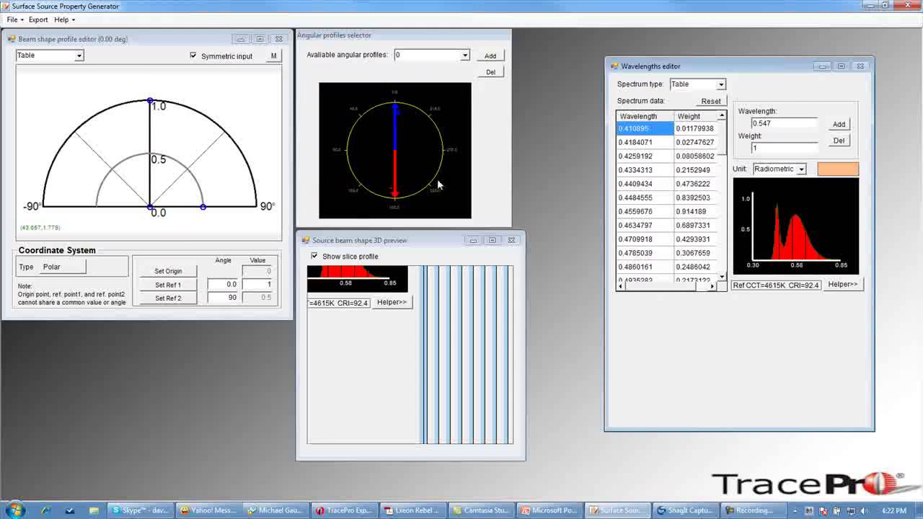
pyautogui.moveTo(293, 326); pyautogui.dragTo(503, 360)
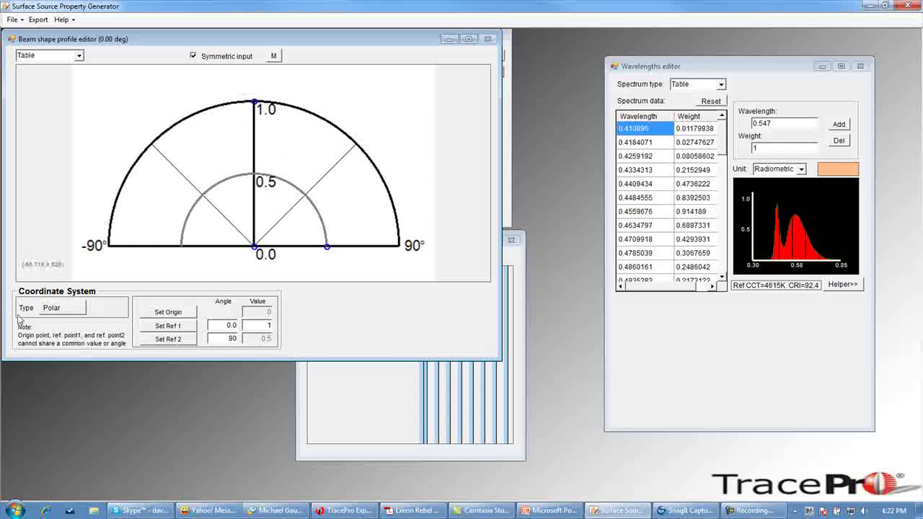
# Switch the beam profile's coordinate system to Rectangular and back to Polar.
pyautogui.click(57, 315)
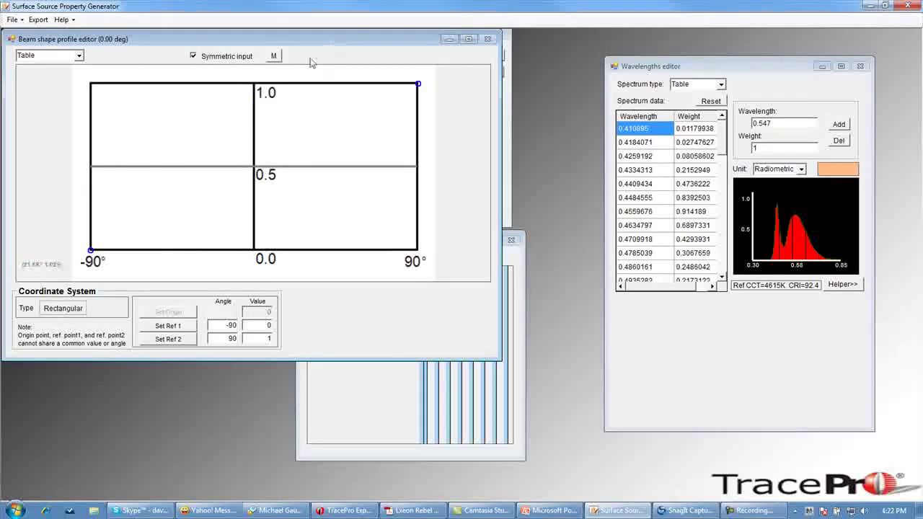
pyautogui.click(64, 310)
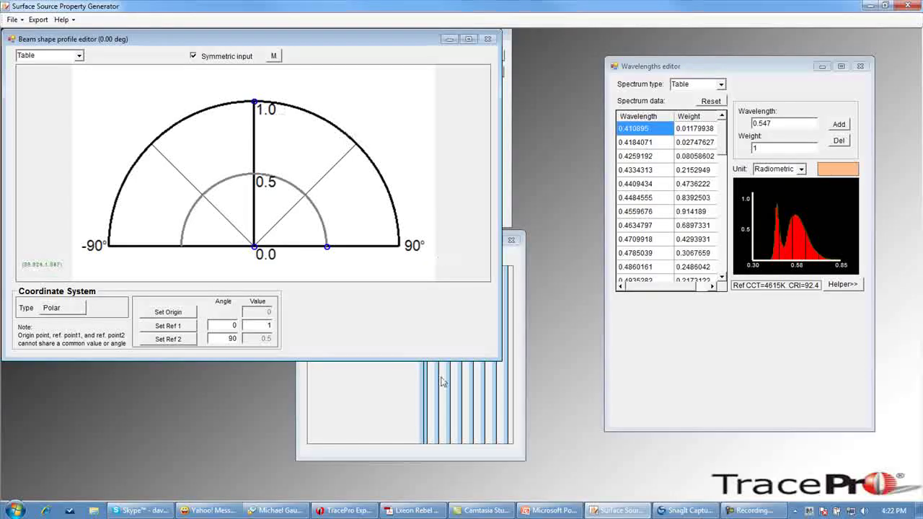
# Switch to the Luxeon Rebel datasheet and capture the white Lambertian polar radiation pattern on page 20 to the clipboard.
pyautogui.click(410, 509)
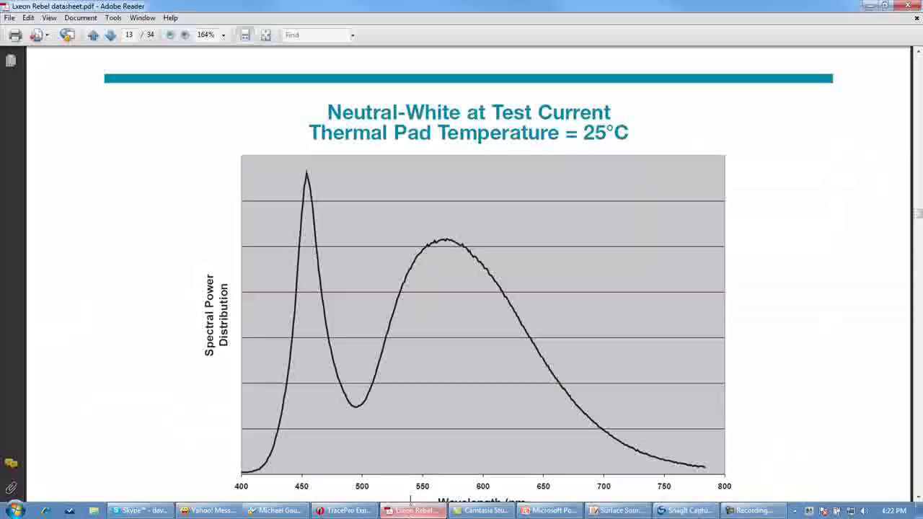
pyautogui.moveTo(918, 216); pyautogui.dragTo(918, 308)
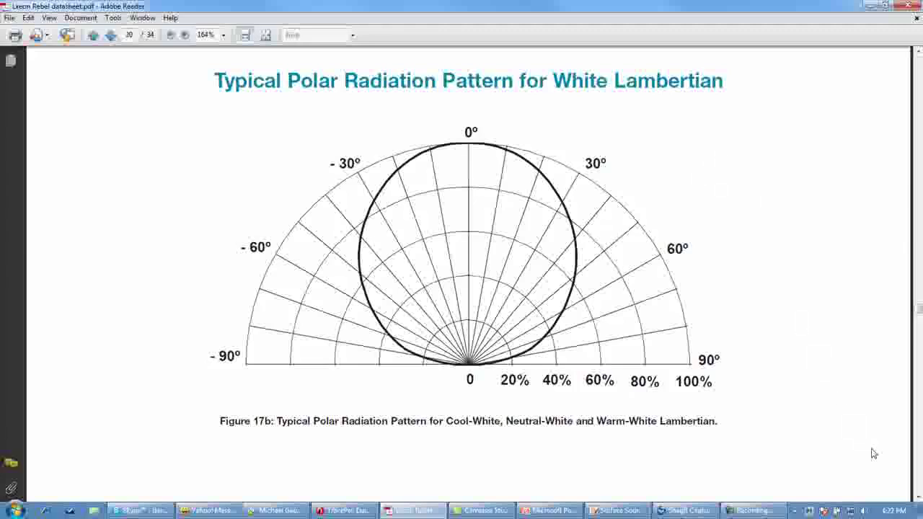
pyautogui.press('Print')
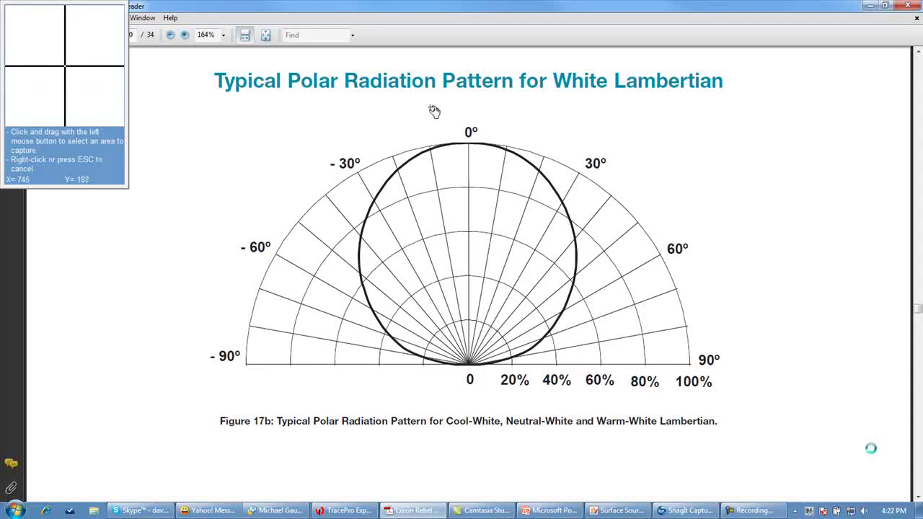
pyautogui.moveTo(197, 102); pyautogui.dragTo(731, 406)
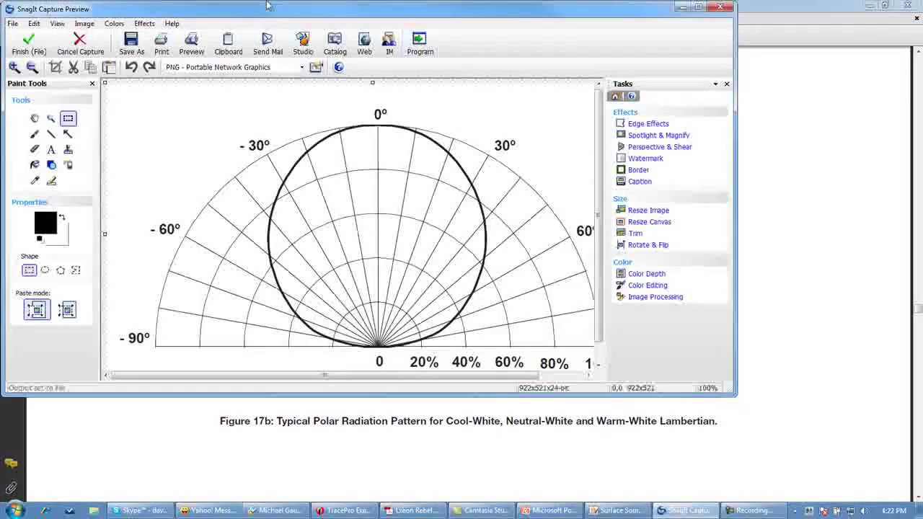
pyautogui.click(229, 47)
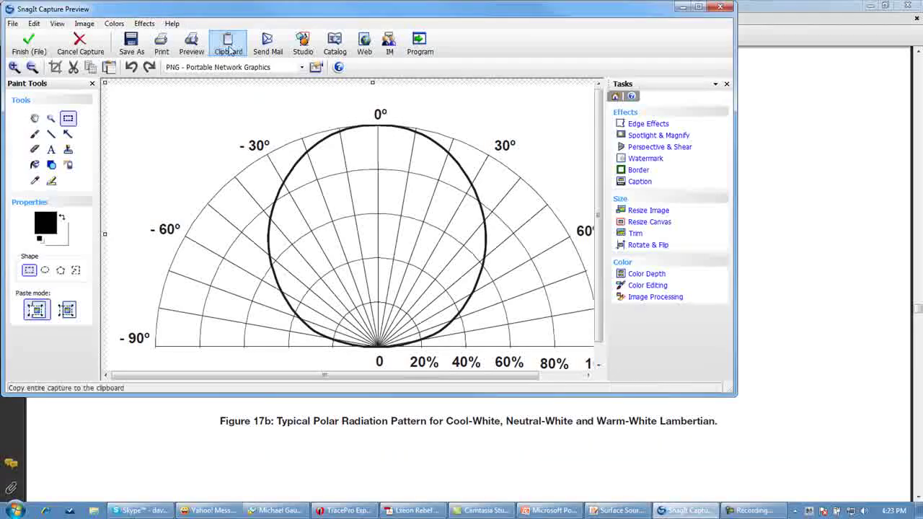
pyautogui.click(682, 6)
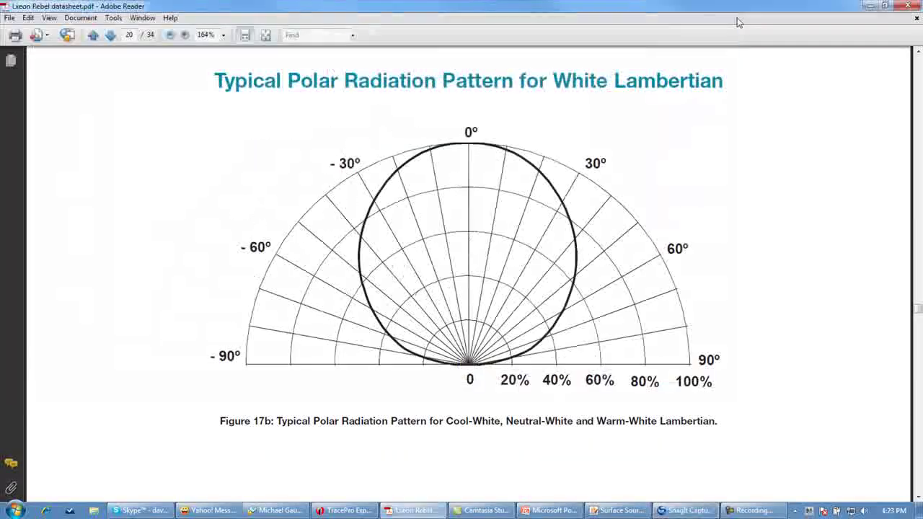
# Return to the Surface Source Property Generator and paste the captured radiation pattern into the Beam shape profile editor.
pyautogui.click(869, 8)
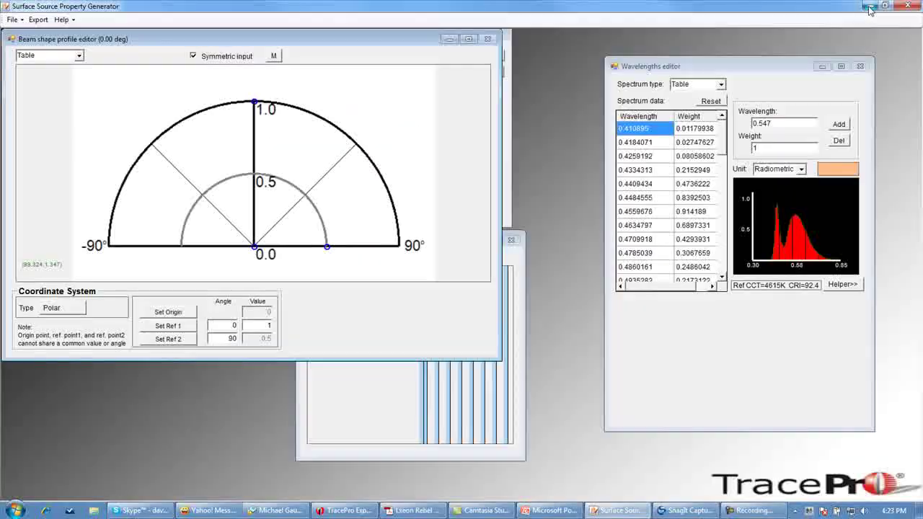
pyautogui.rightClick(206, 139)
pyautogui.click(234, 147)
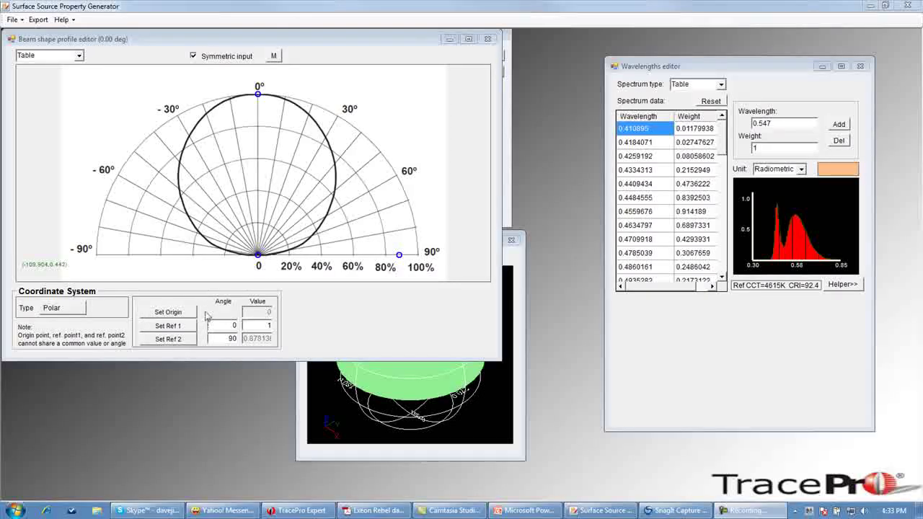
# Calibrate the polar chart with the origin at its centre, reference 1 at 0° with value 1, and reference 2 at 90° on the baseline.
pyautogui.click(168, 316)
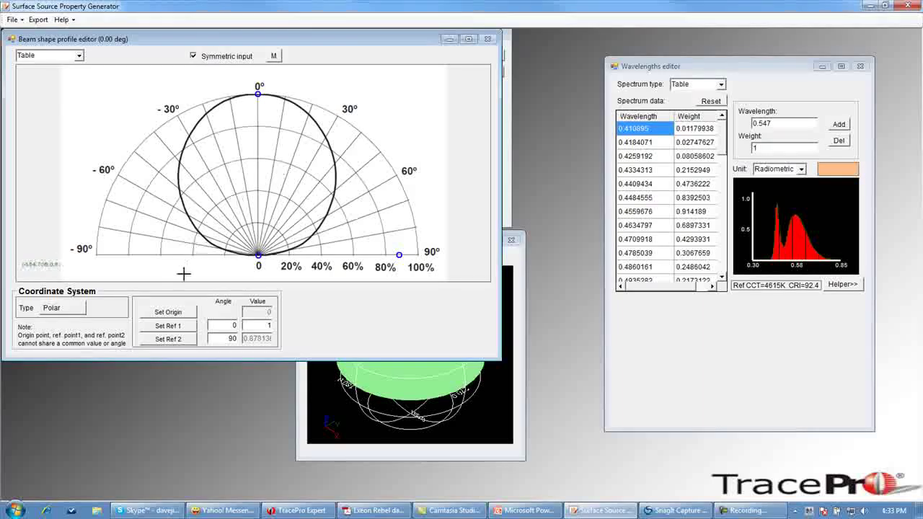
pyautogui.click(170, 331)
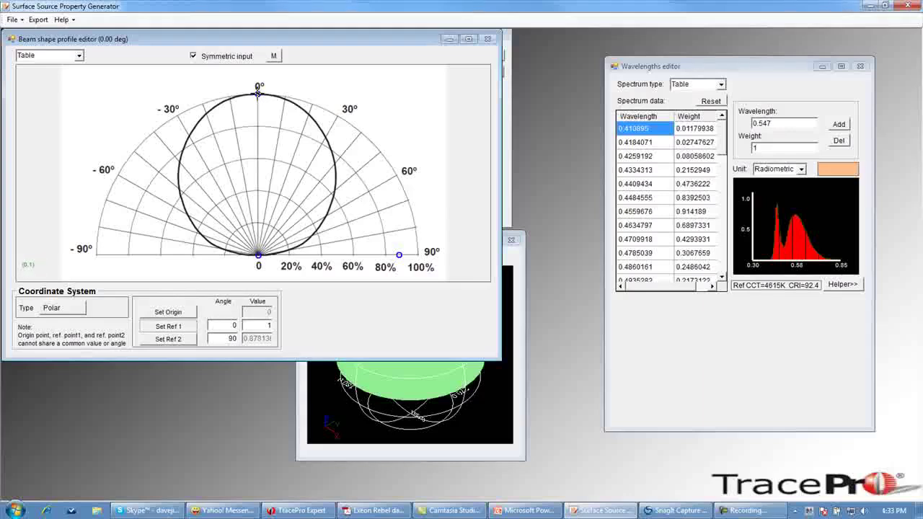
pyautogui.click(259, 92)
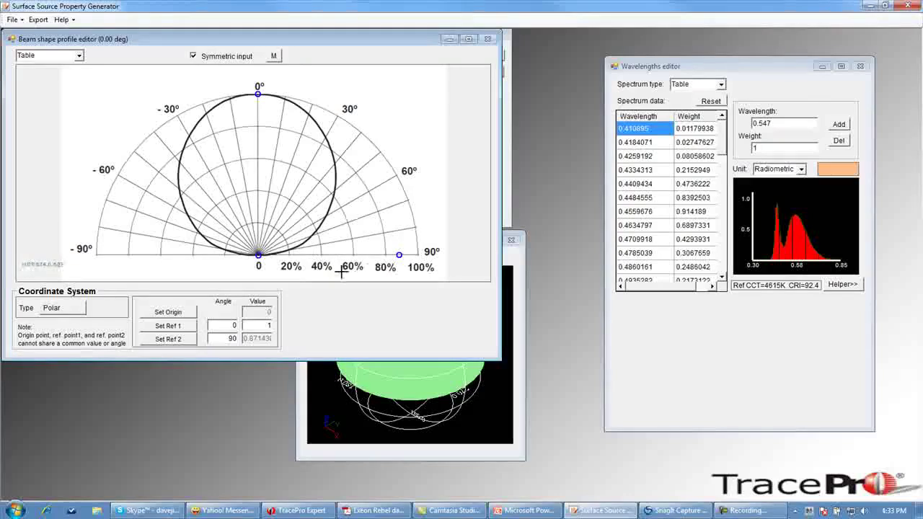
pyautogui.click(176, 344)
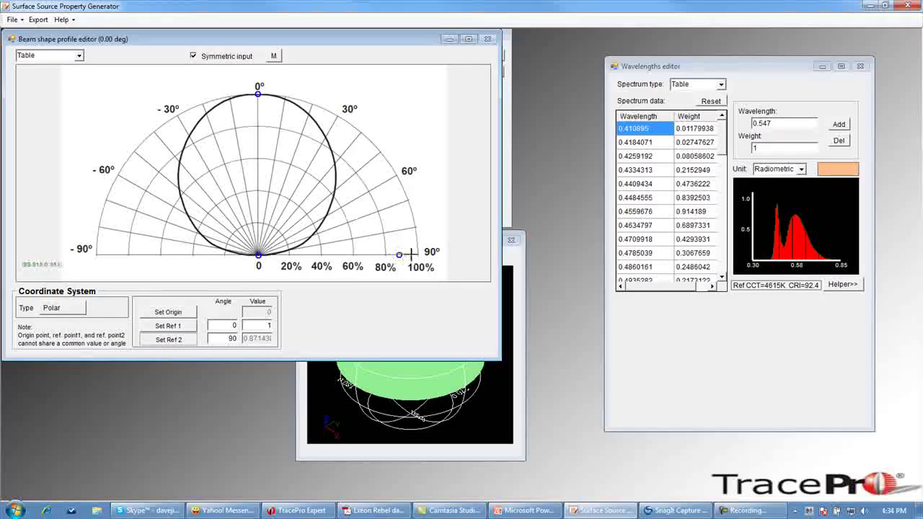
pyautogui.click(411, 253)
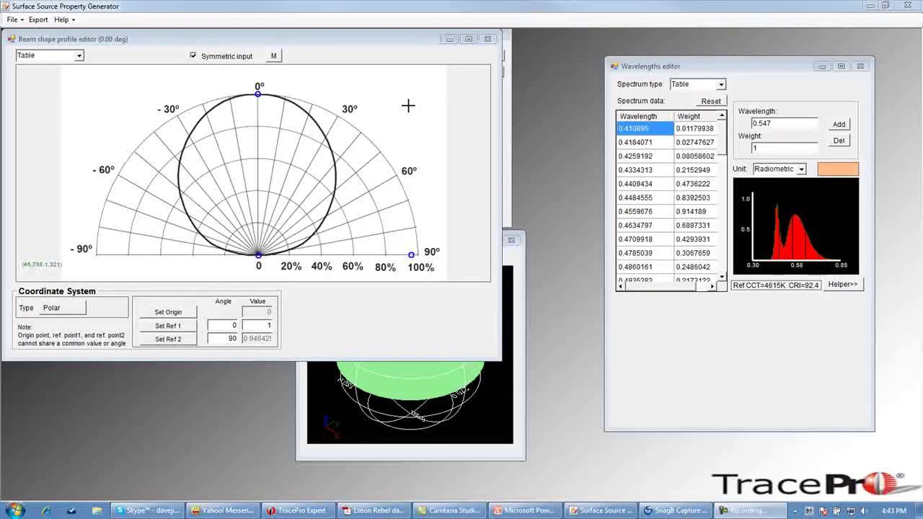
# Trace the Lambertian curve with symmetric points at about 14°, 43°, 71° and 30°.
pyautogui.click(294, 106)
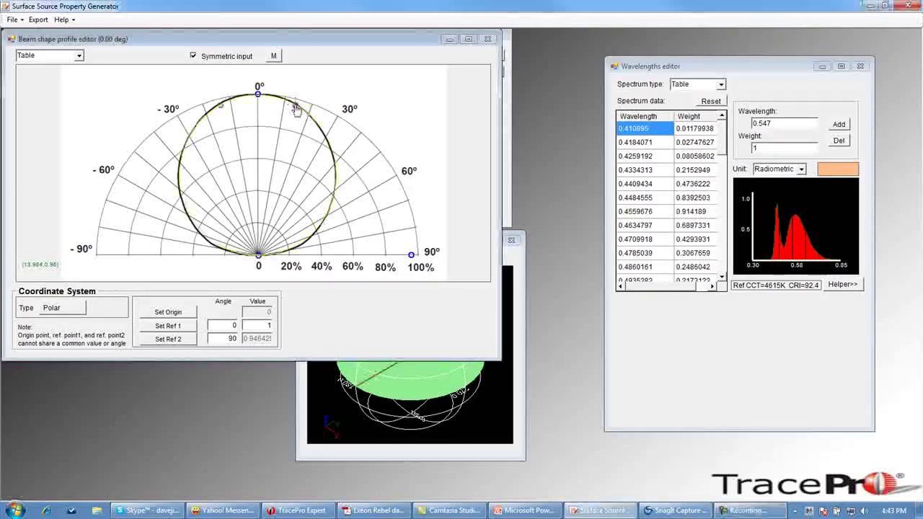
pyautogui.click(334, 173)
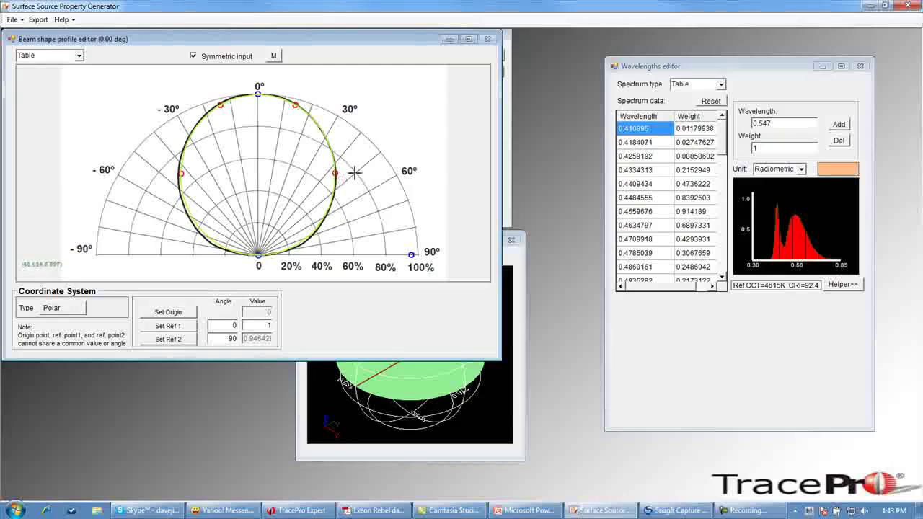
pyautogui.click(311, 237)
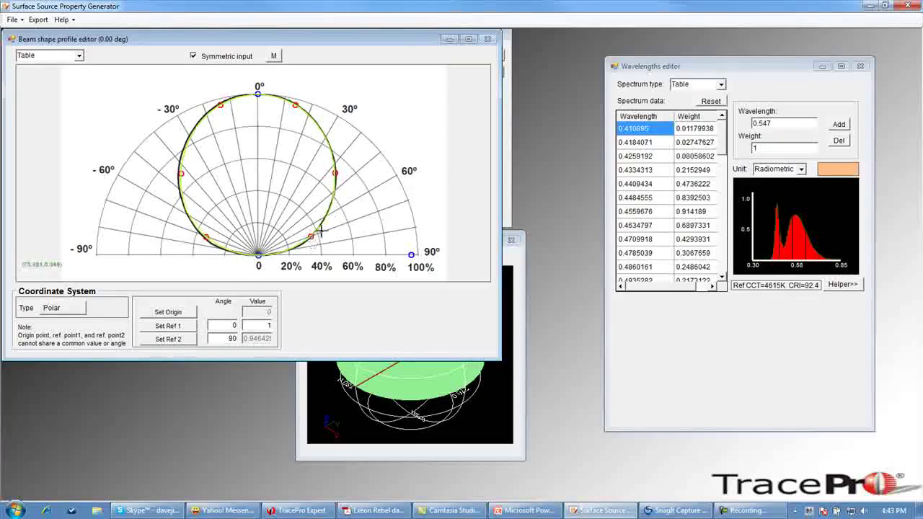
pyautogui.click(324, 137)
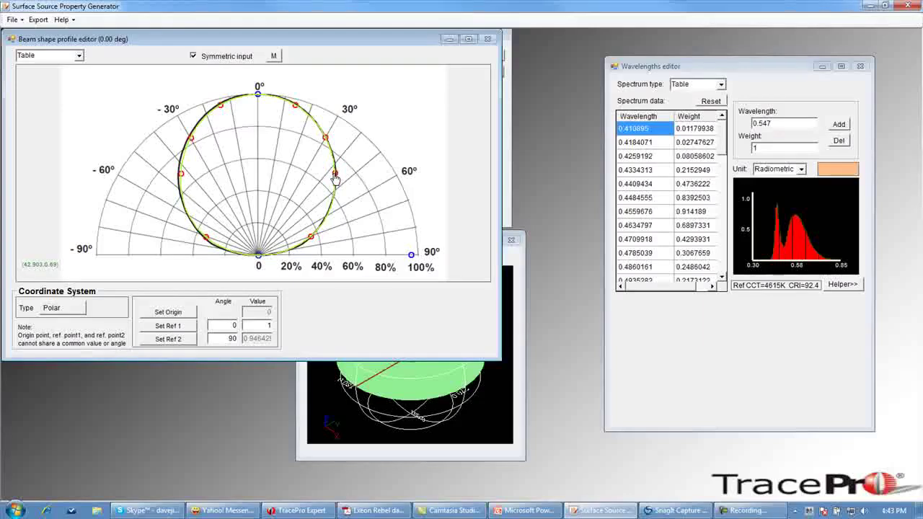
# Nudge the curve point near 43°, delete it, and place points on the curve at about 50° and 41° instead.
pyautogui.moveTo(334, 176); pyautogui.dragTo(336, 175)
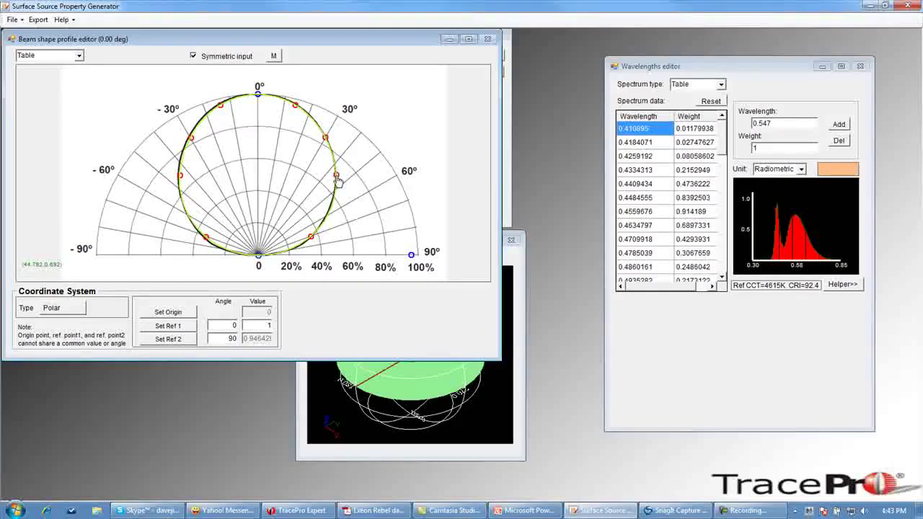
pyautogui.rightClick(337, 178)
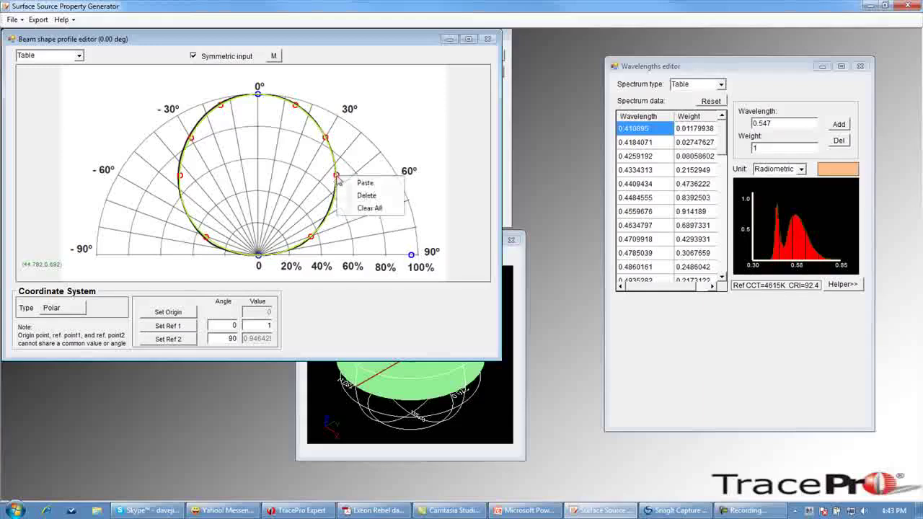
pyautogui.click(368, 196)
pyautogui.click(335, 189)
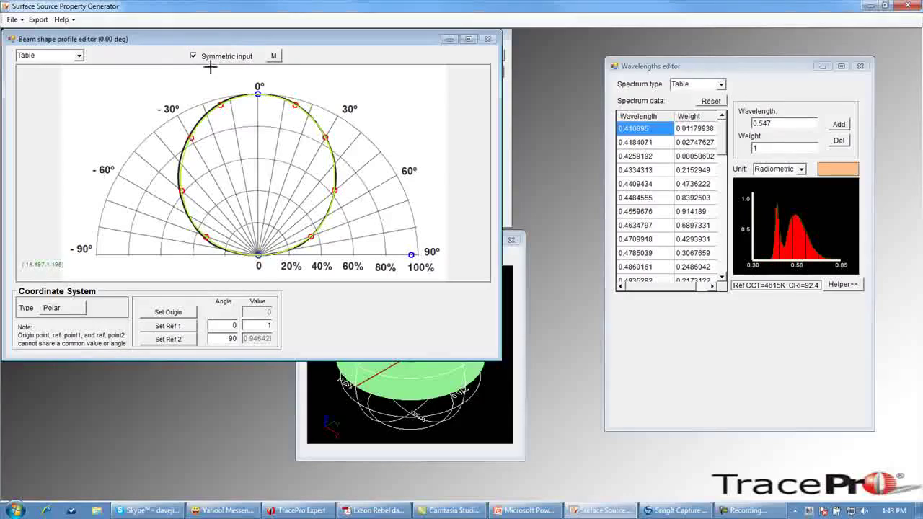
pyautogui.click(335, 166)
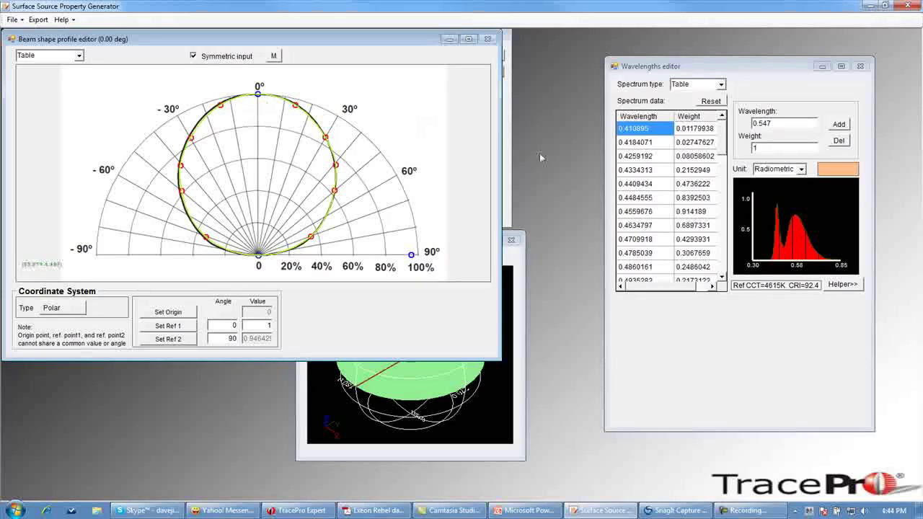
# Move the Source beam shape 3D preview and the Angular profiles selector clear of the traced beam profile.
pyautogui.click(520, 294)
pyautogui.moveTo(435, 243); pyautogui.dragTo(648, 250)
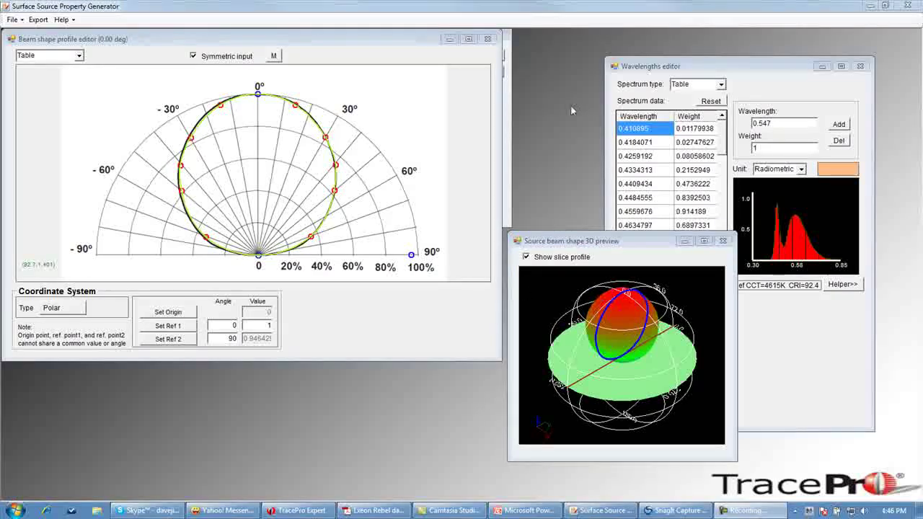
pyautogui.click(508, 45)
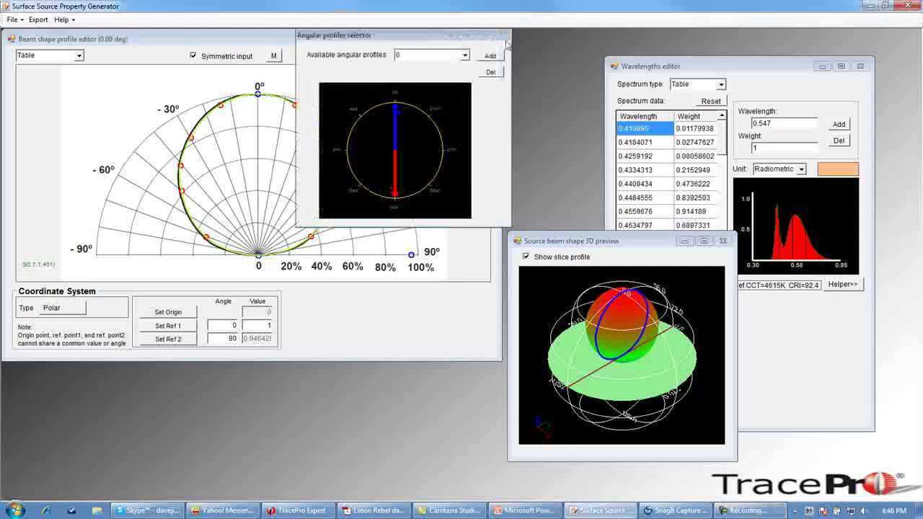
pyautogui.moveTo(409, 34); pyautogui.dragTo(566, 46)
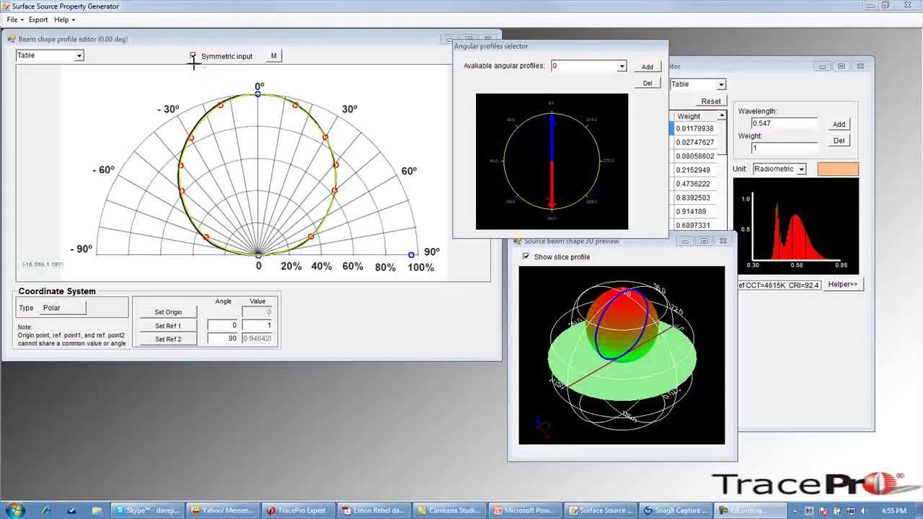
# Start the export to TracePro with catalog name "Video Example", property name "Video LED" and description "This is the video example".
pyautogui.click(38, 19)
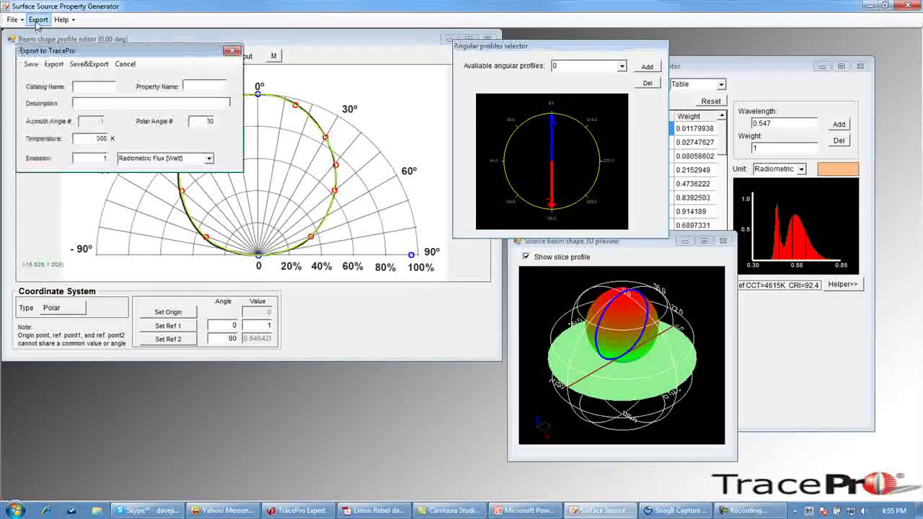
pyautogui.moveTo(127, 53); pyautogui.dragTo(247, 141)
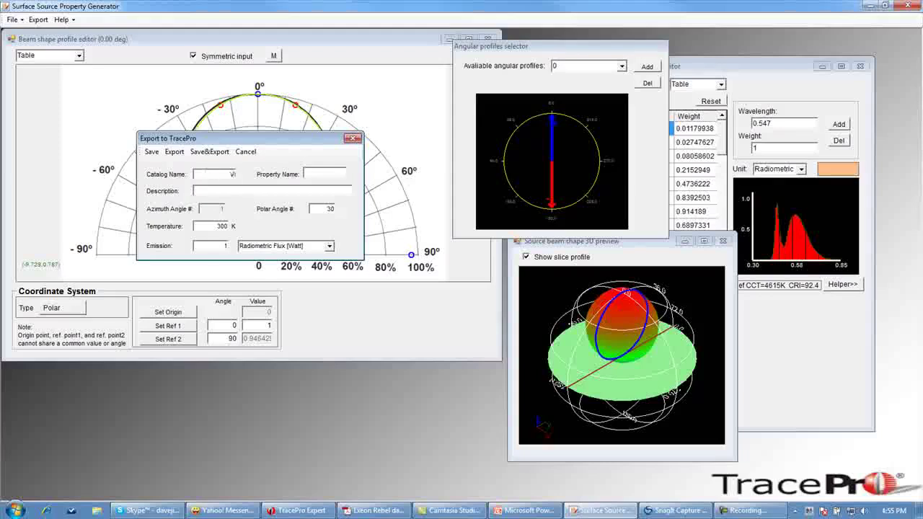
pyautogui.write('ample')
pyautogui.write('Video LED')
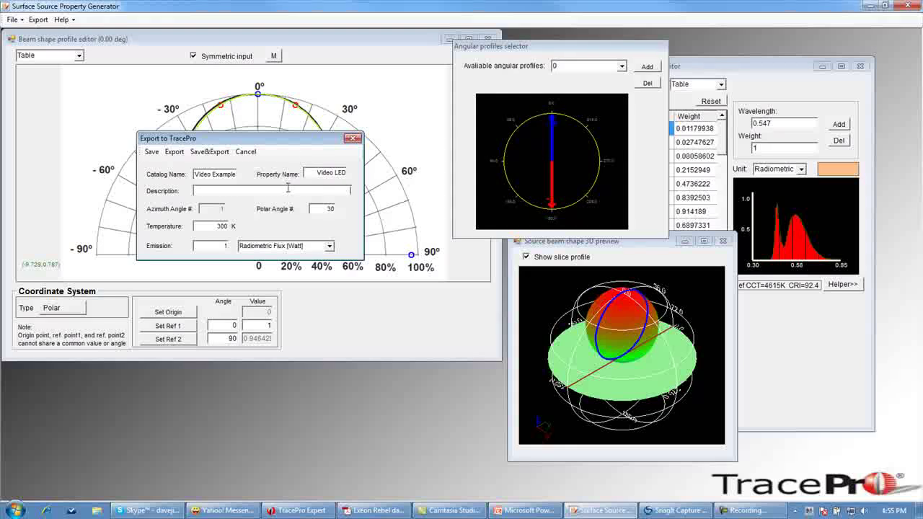
pyautogui.click(288, 187)
pyautogui.write('This is thi')
pyautogui.write(' video example')
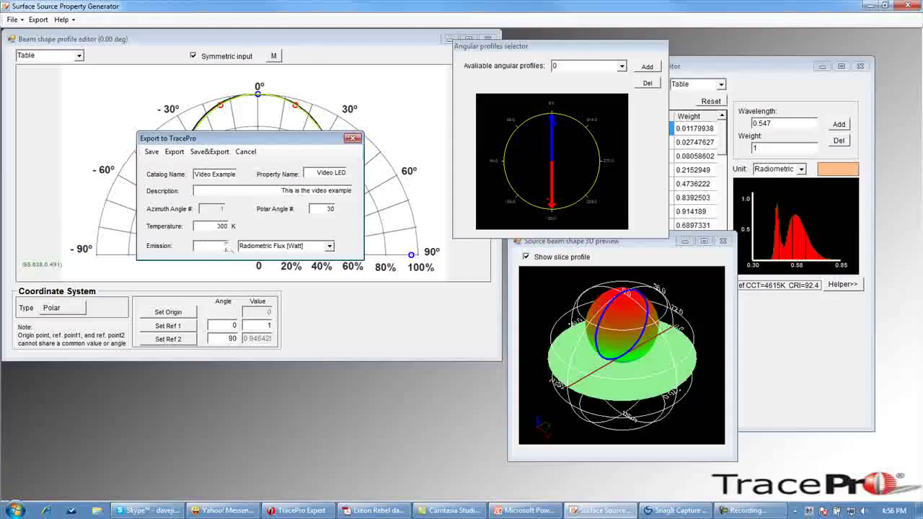
# Set the emission to 1 with Radiometric Flux [Watt] as its unit and export the property to TracePro.
pyautogui.click(330, 247)
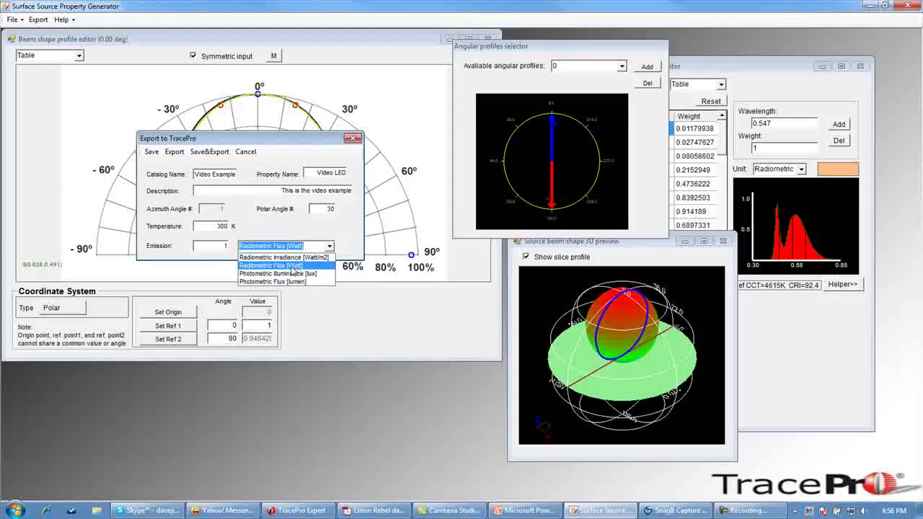
pyautogui.click(294, 268)
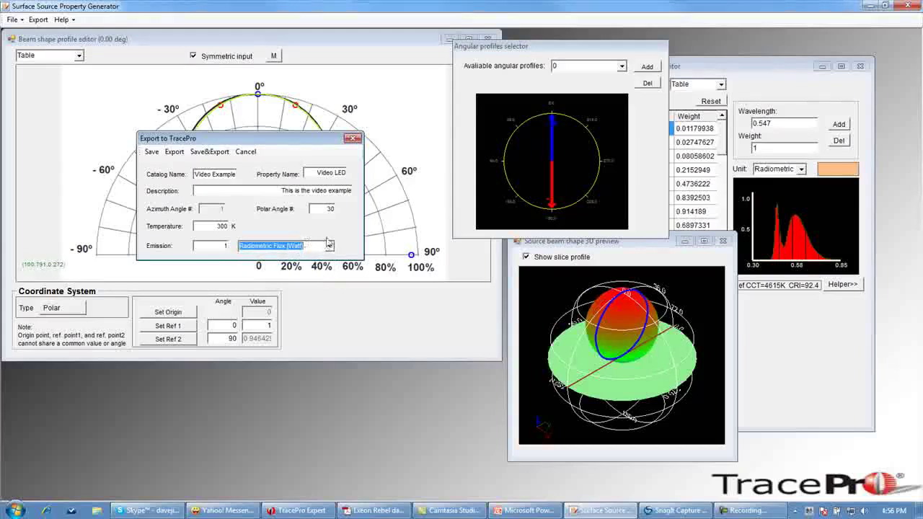
pyautogui.click(174, 151)
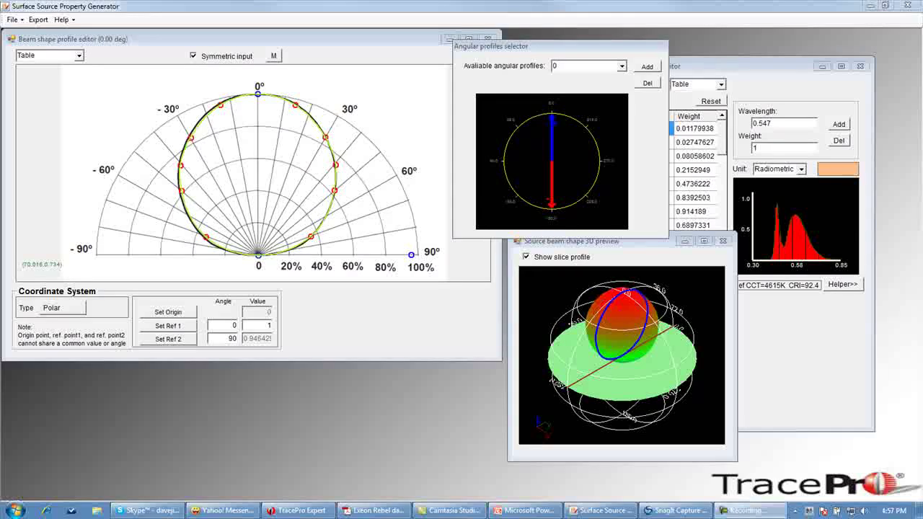
# Switch to TracePro Expert, close the Message/Macro Window and open the Surface Source Property Editor.
pyautogui.click(299, 510)
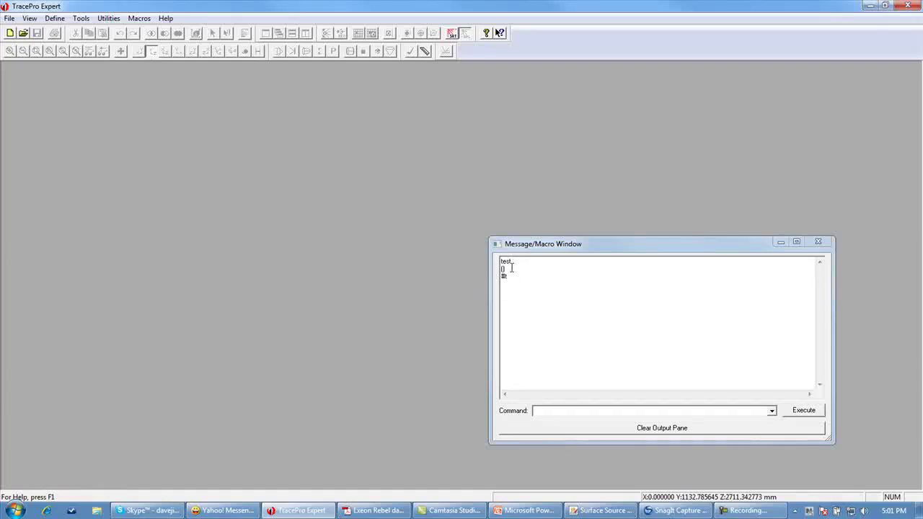
pyautogui.click(822, 242)
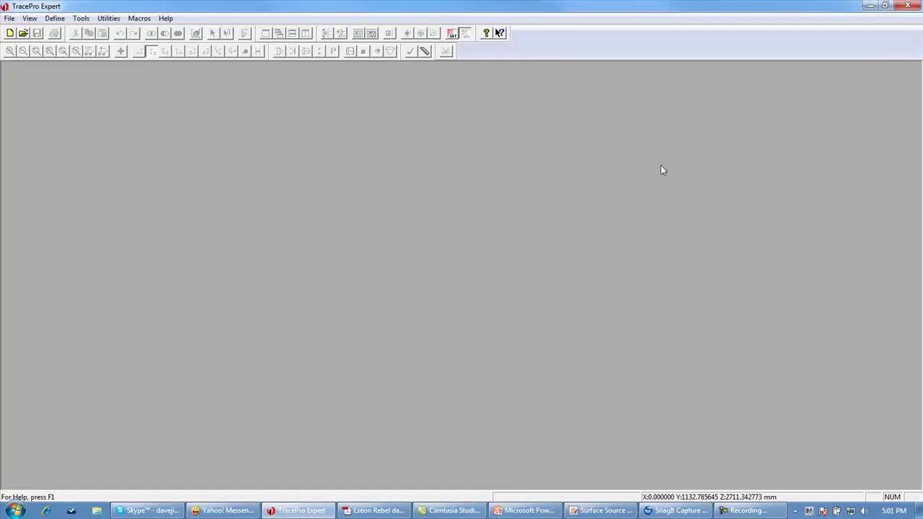
pyautogui.click(52, 20)
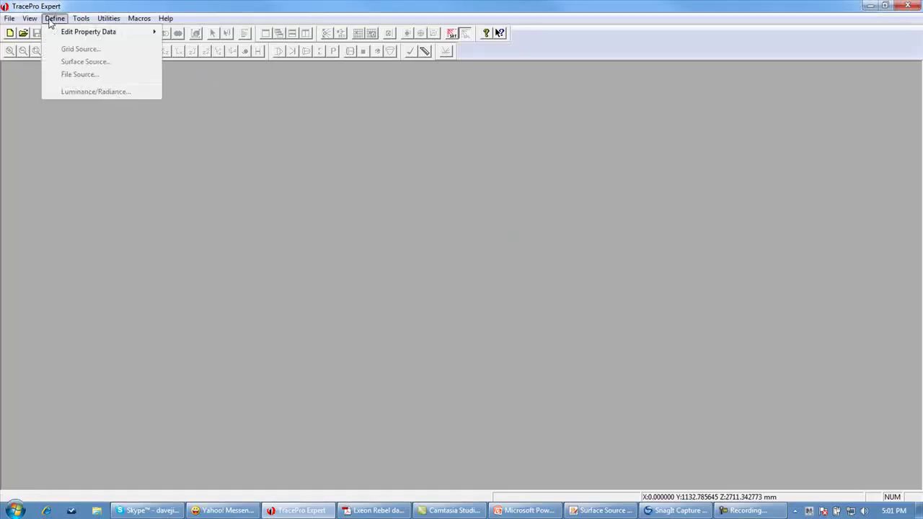
pyautogui.moveTo(68, 35)
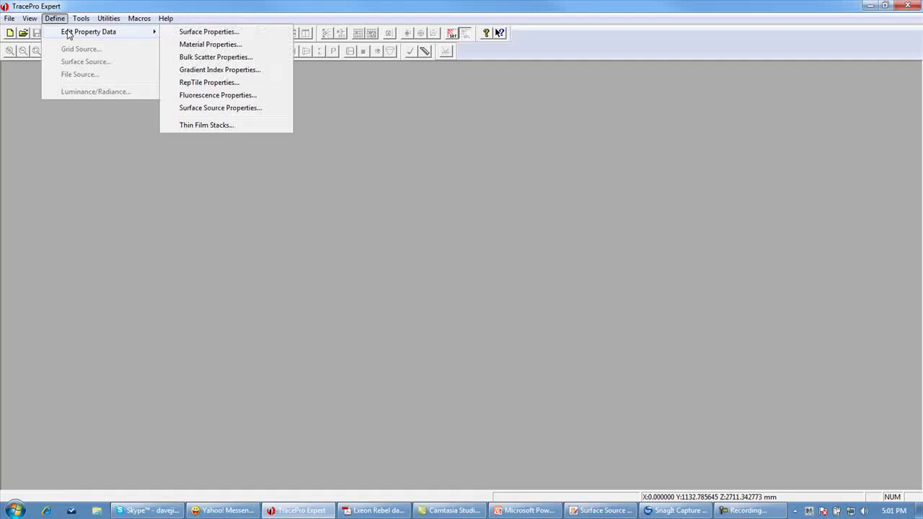
pyautogui.click(200, 112)
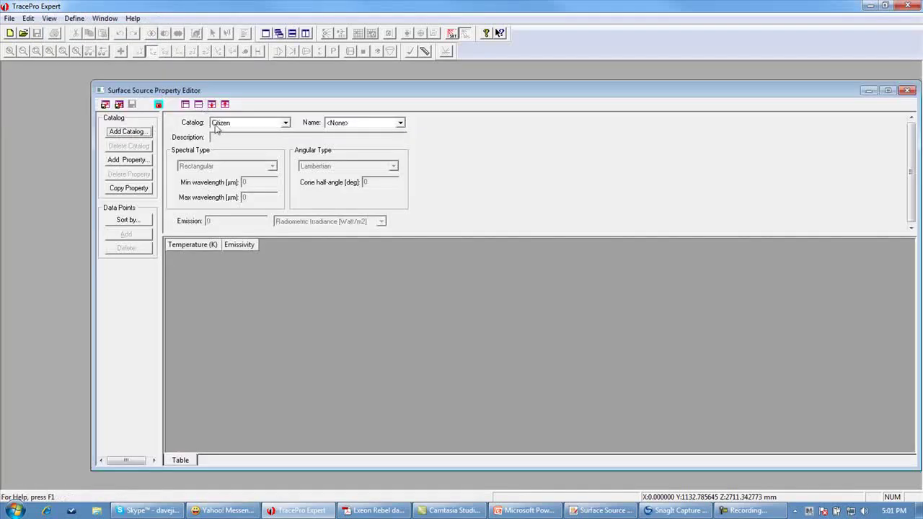
pyautogui.moveTo(316, 93); pyautogui.dragTo(289, 87)
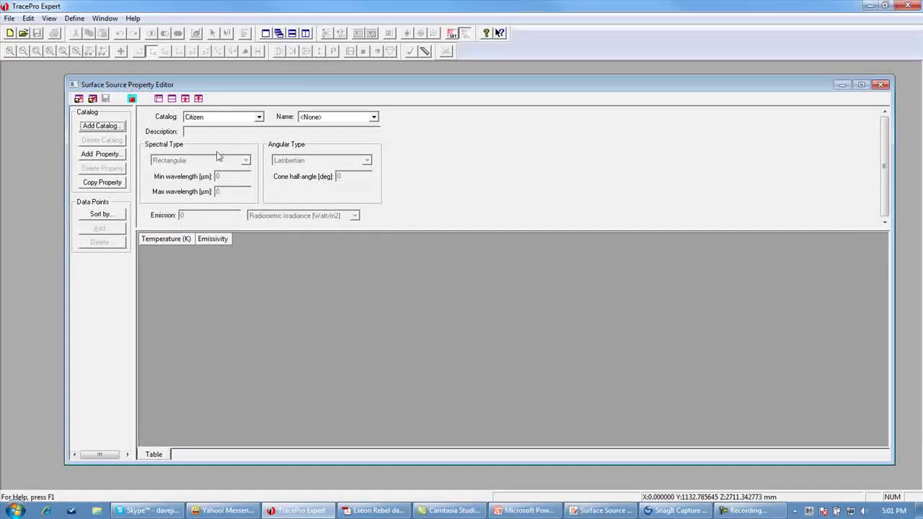
# Load the Video LED property from the Video Example catalog in the Surface Source Property Editor.
pyautogui.click(259, 117)
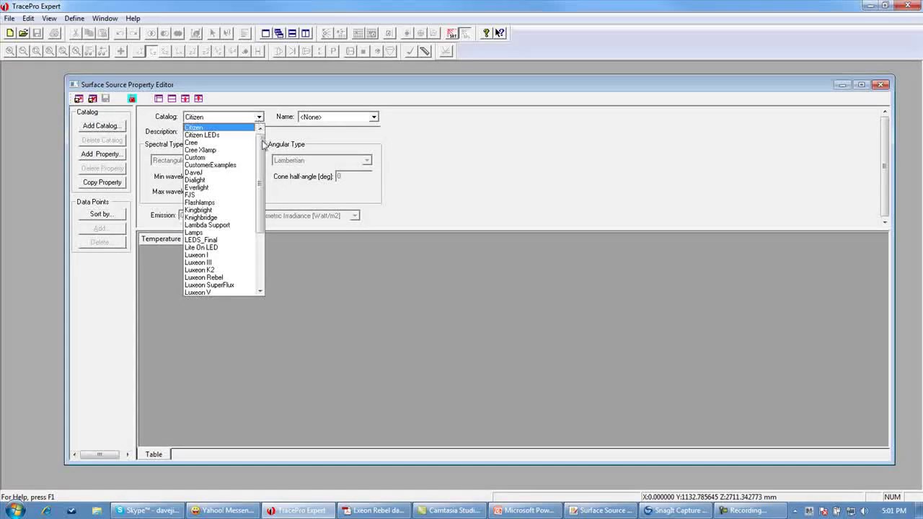
pyautogui.moveTo(261, 144); pyautogui.dragTo(257, 214)
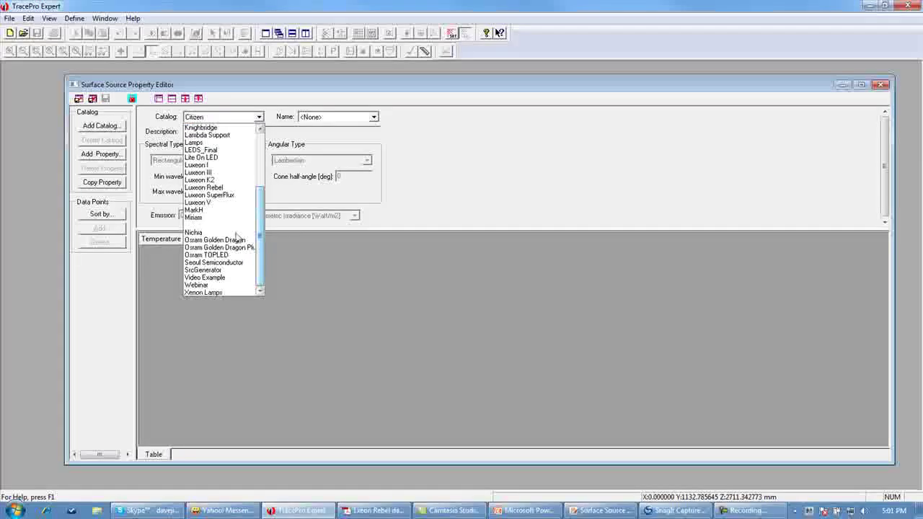
pyautogui.click(224, 277)
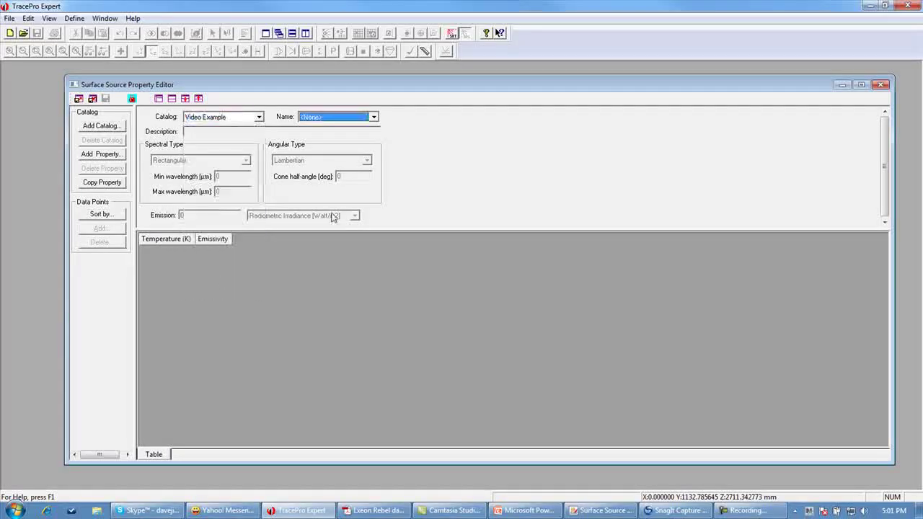
pyautogui.click(374, 117)
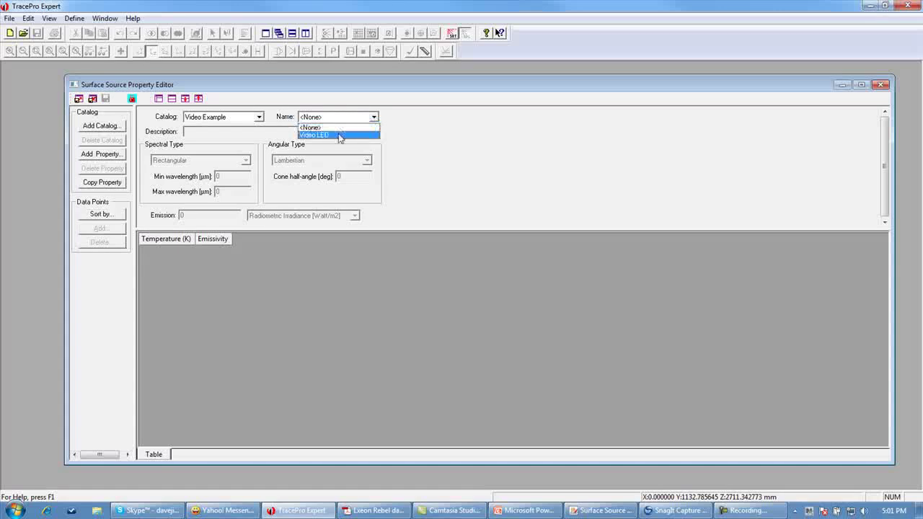
pyautogui.click(343, 135)
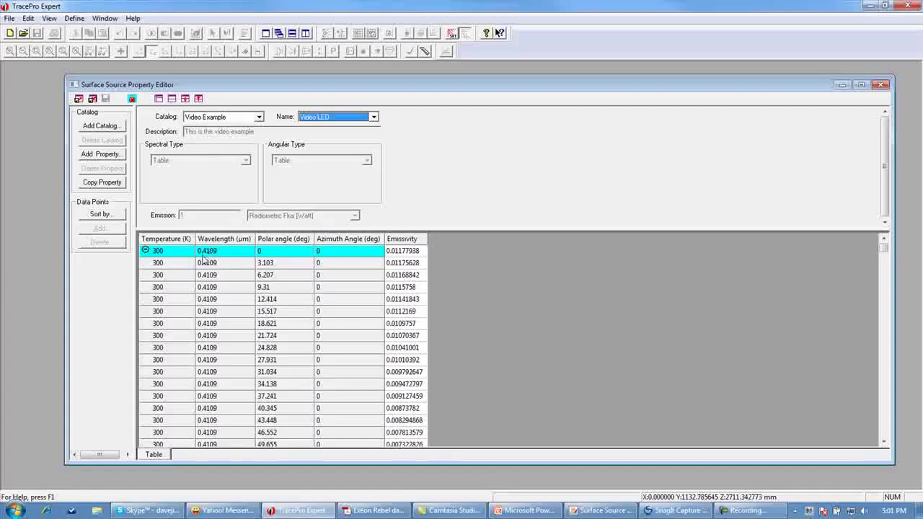
# Review the Video LED table from first to last row, checking wavelengths, polar angles and emissivity values.
pyautogui.moveTo(882, 251); pyautogui.dragTo(882, 436)
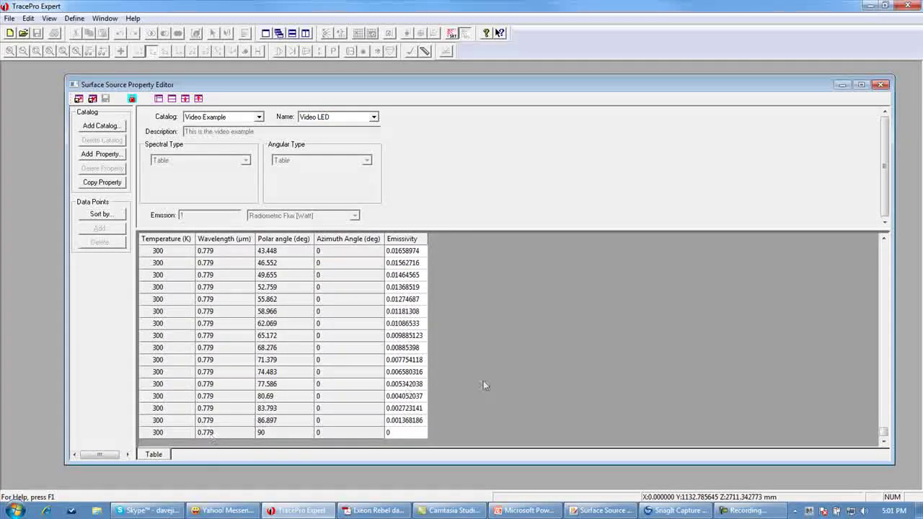
pyautogui.moveTo(882, 436); pyautogui.dragTo(881, 245)
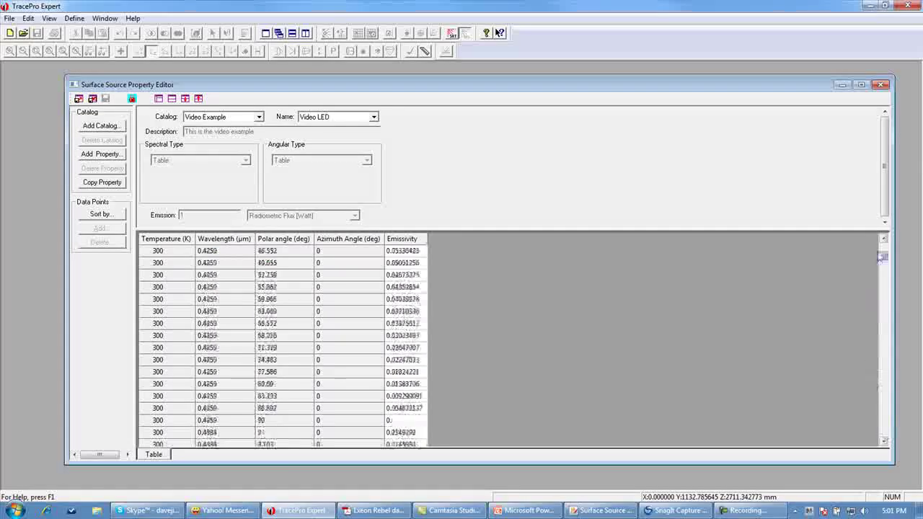
pyautogui.click(289, 251)
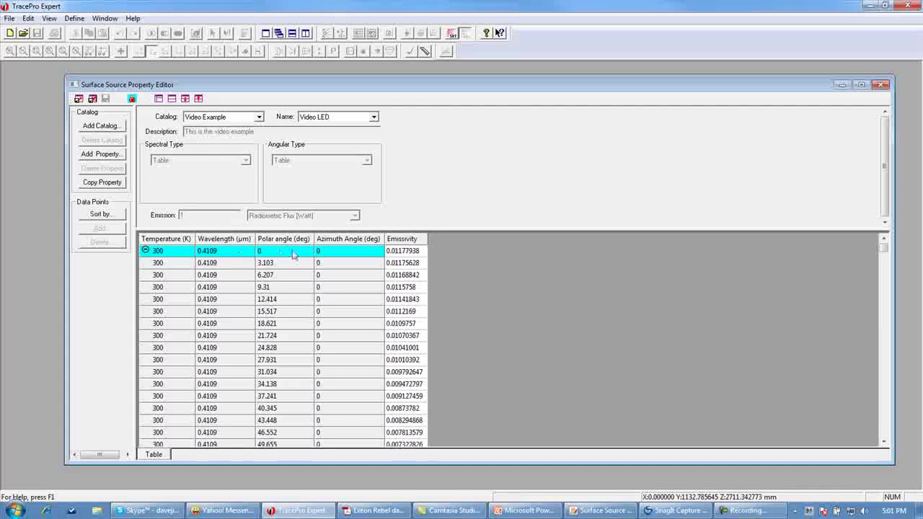
pyautogui.moveTo(884, 248)
pyautogui.mouseDown()
pyautogui.moveTo(886, 343)
pyautogui.moveTo(885, 246)
pyautogui.mouseUp()
pyautogui.press('F10')
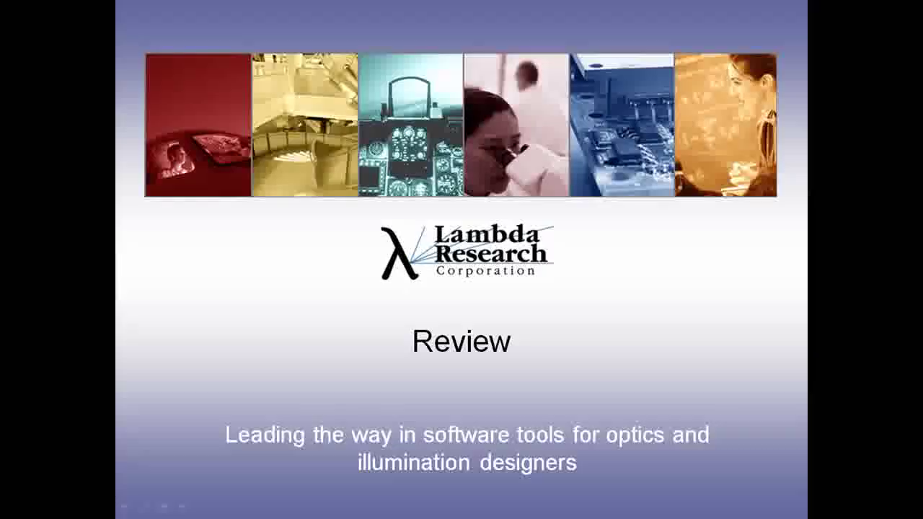